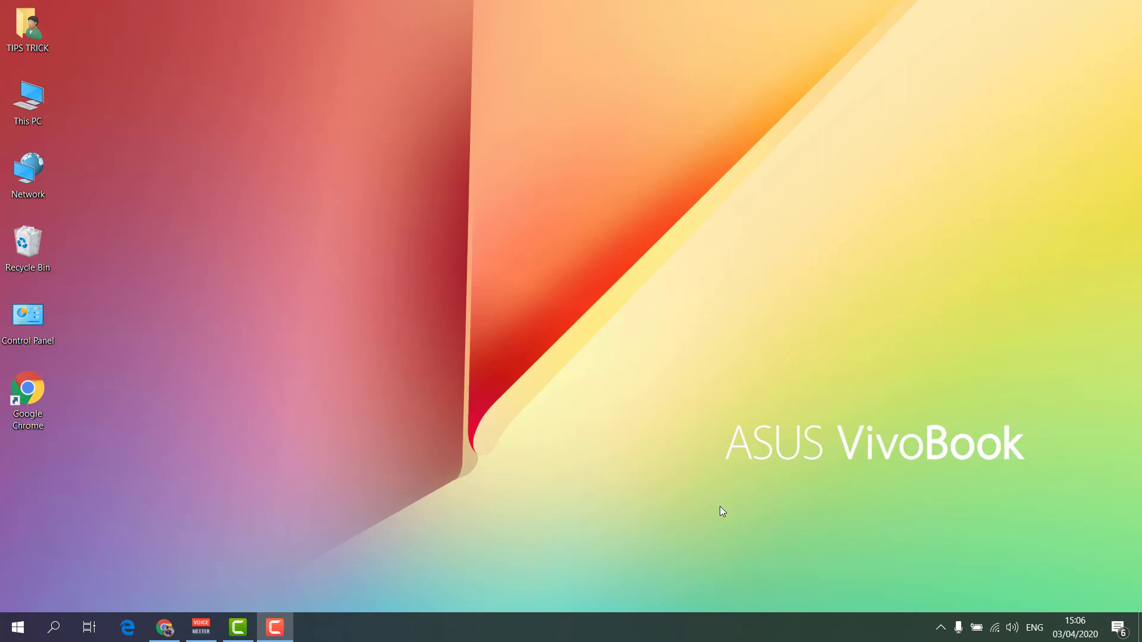
- Open Task Manager from the taskbar menu, restart Windows Explorer, then close Task Manager
right_click(692, 634)
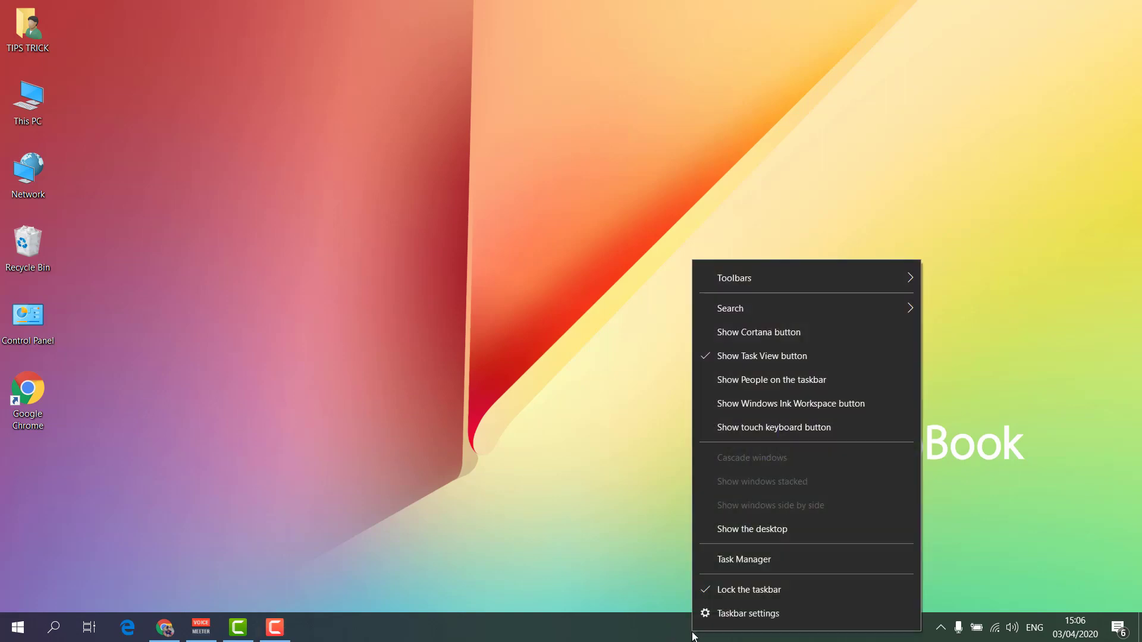
click(744, 564)
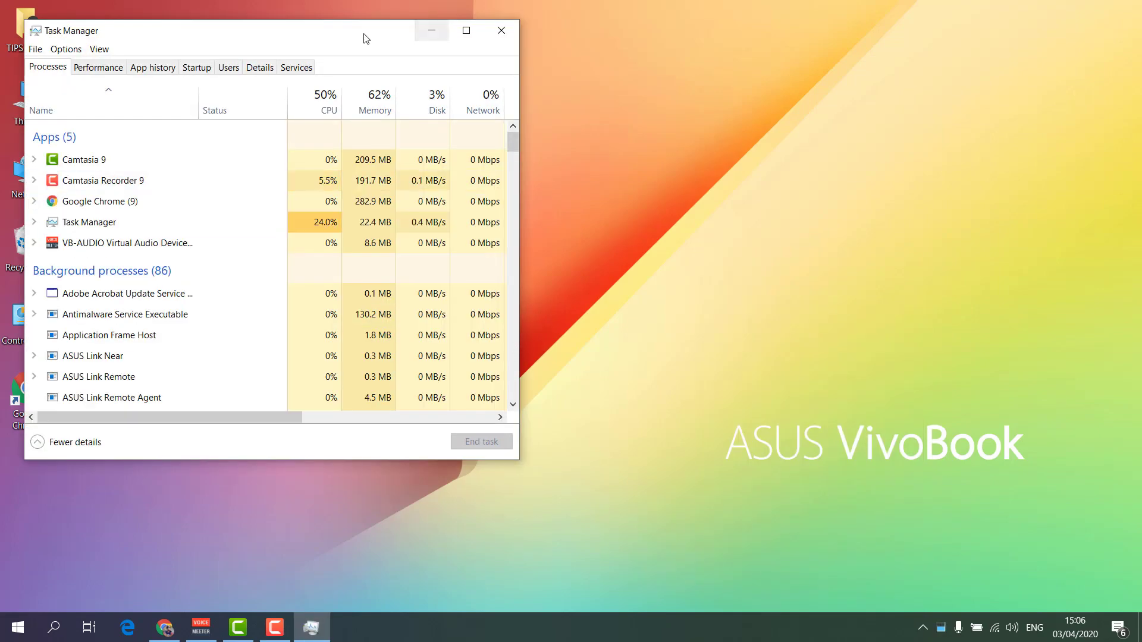
drag(364, 37, 488, 66)
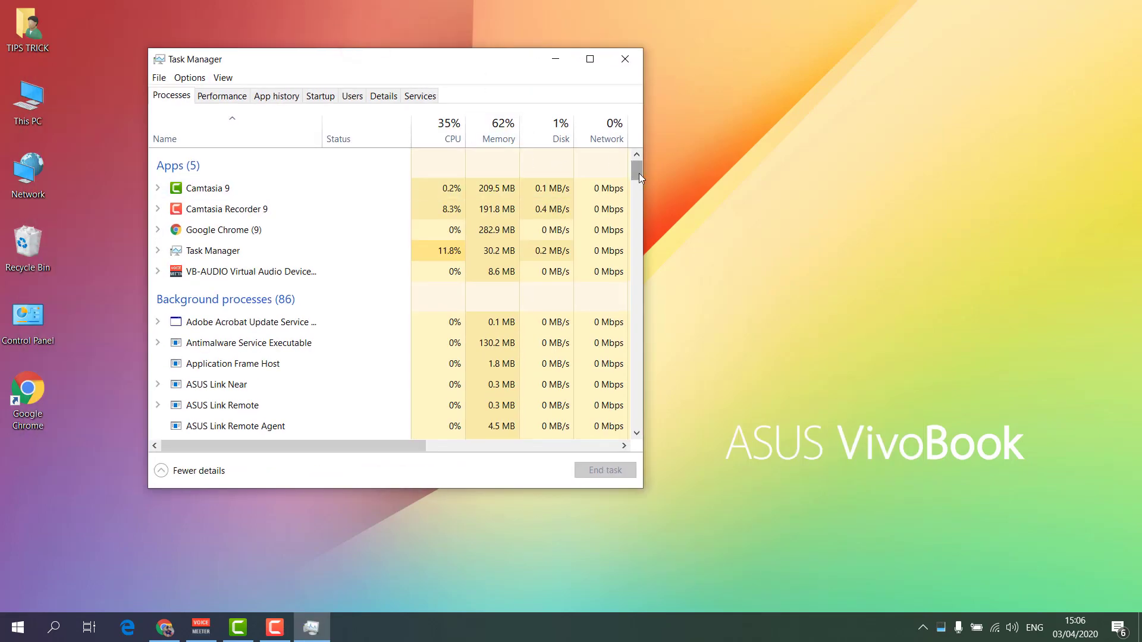
drag(638, 173, 632, 422)
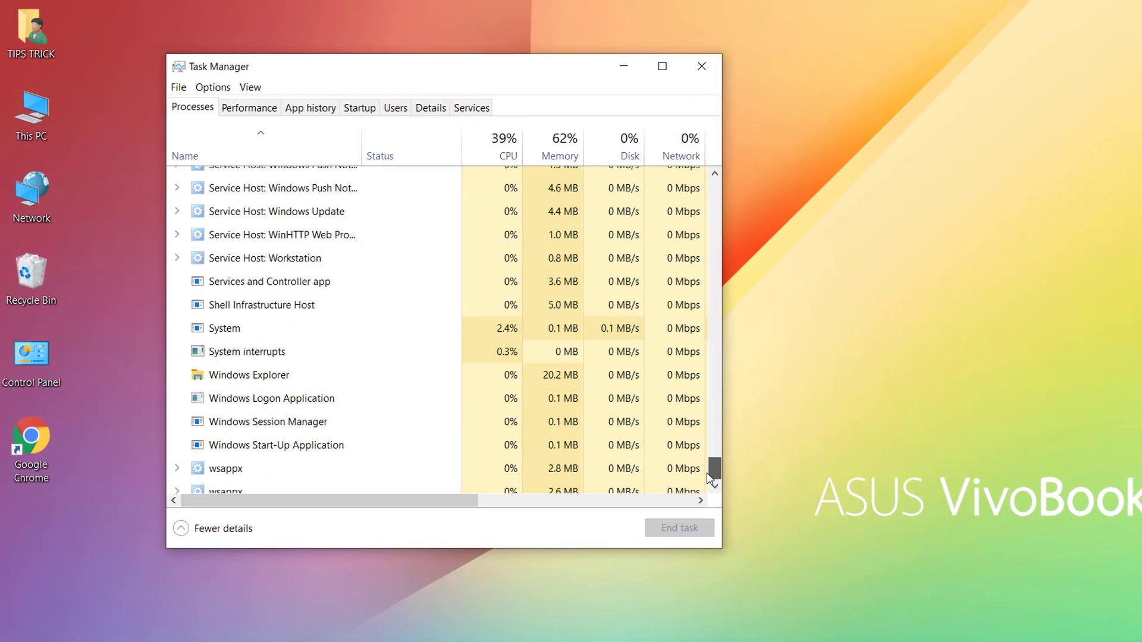
drag(709, 479, 712, 485)
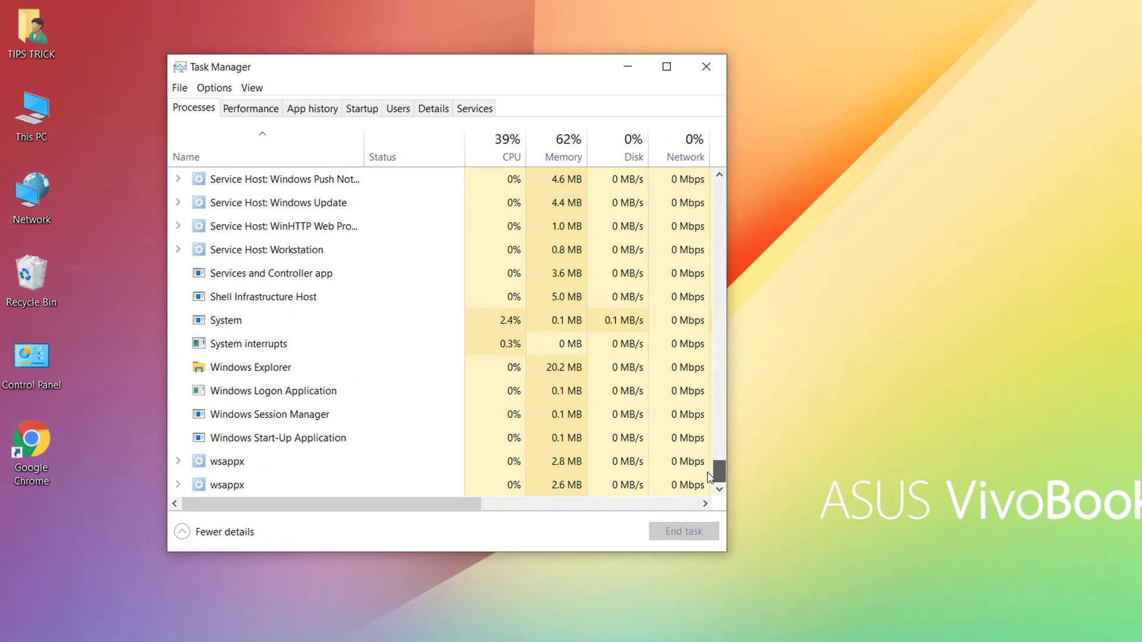
click(286, 366)
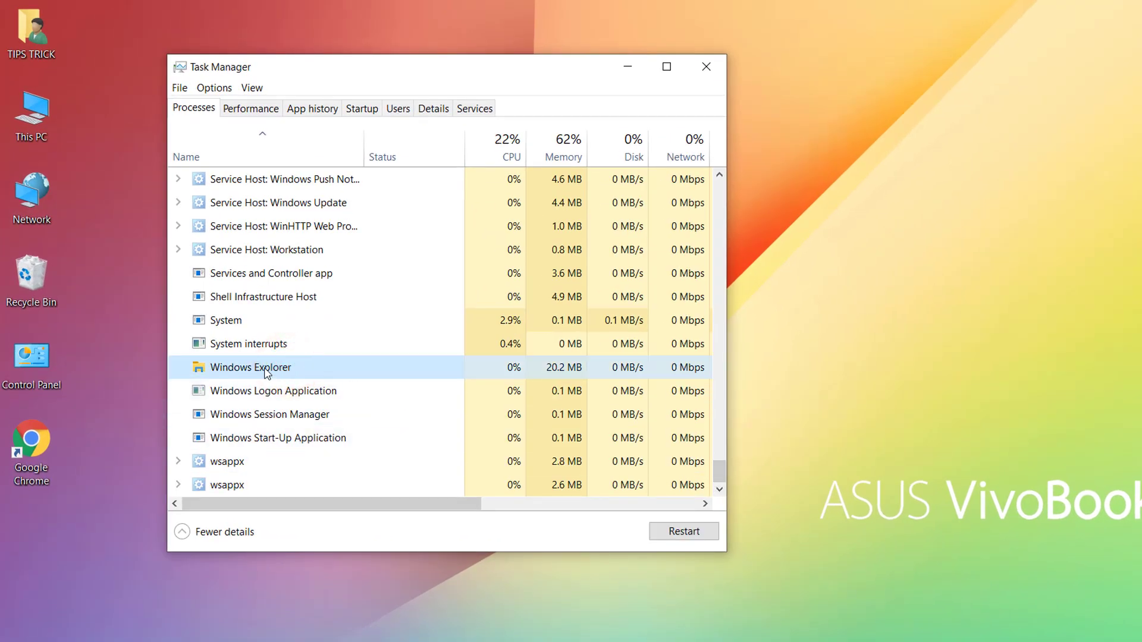
click(264, 370)
click(685, 533)
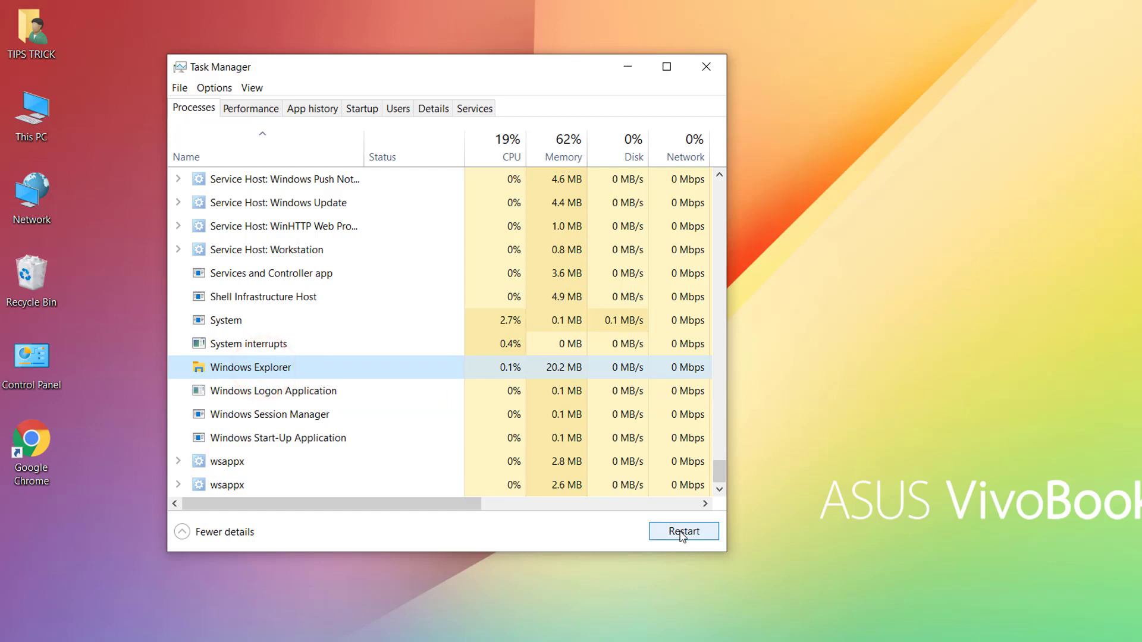
click(706, 66)
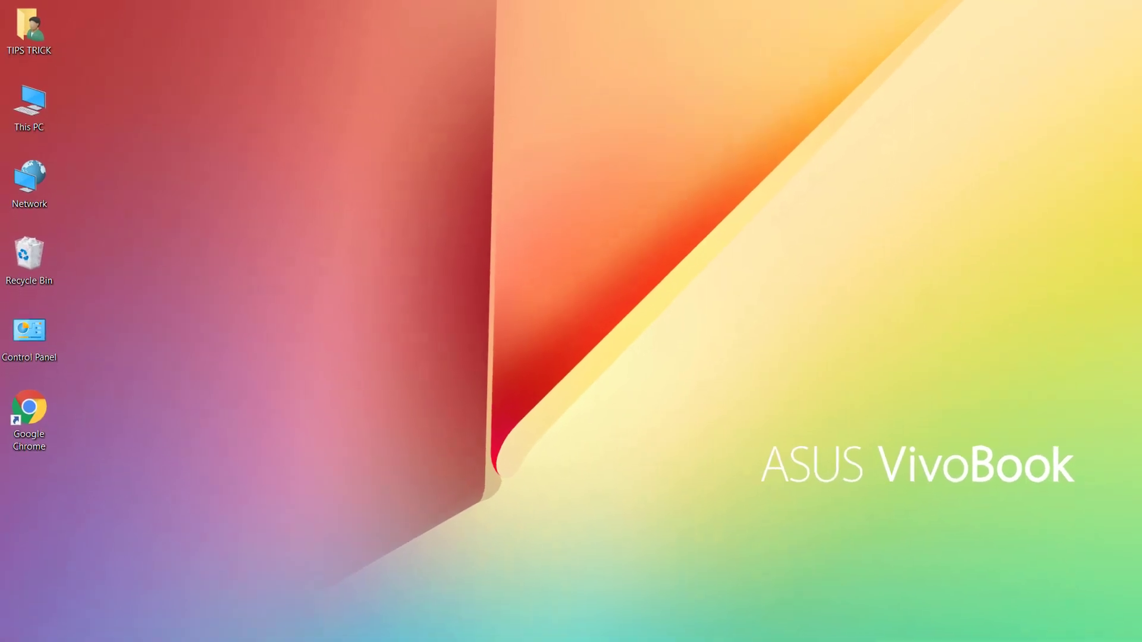
- Search Windows for 'services' and open the Services app
click(59, 634)
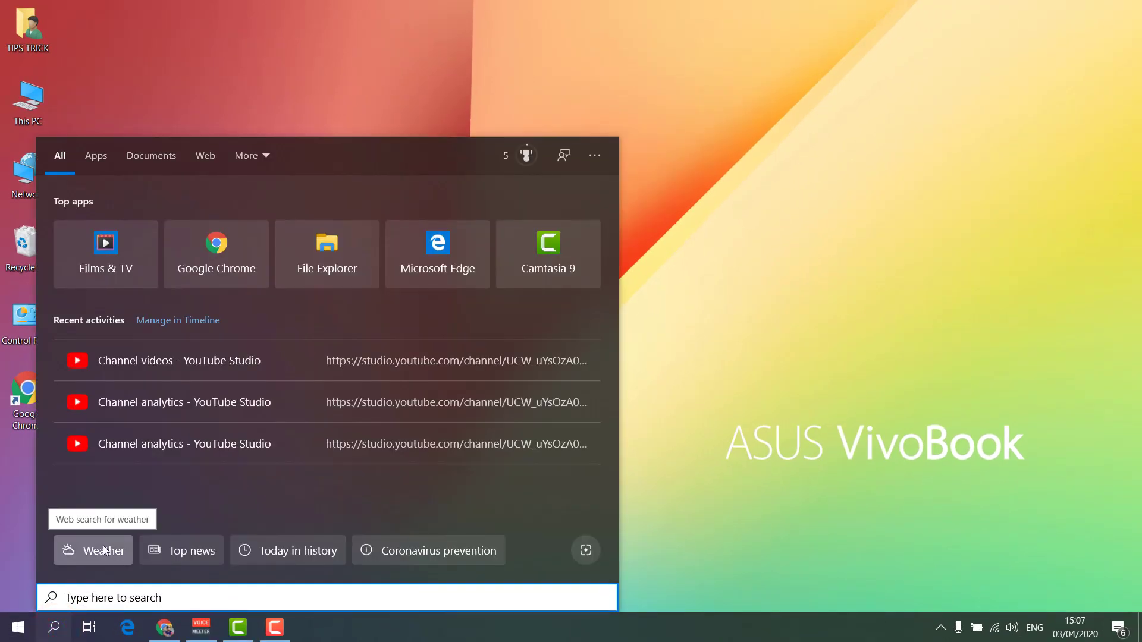
text(servi)
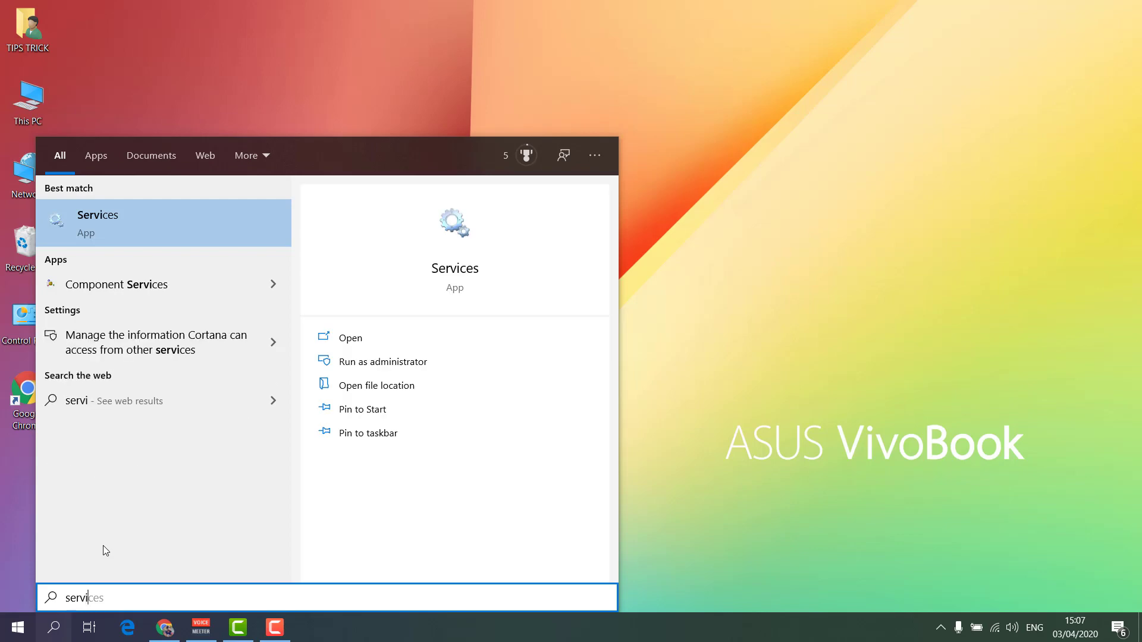
text(ces)
click(161, 213)
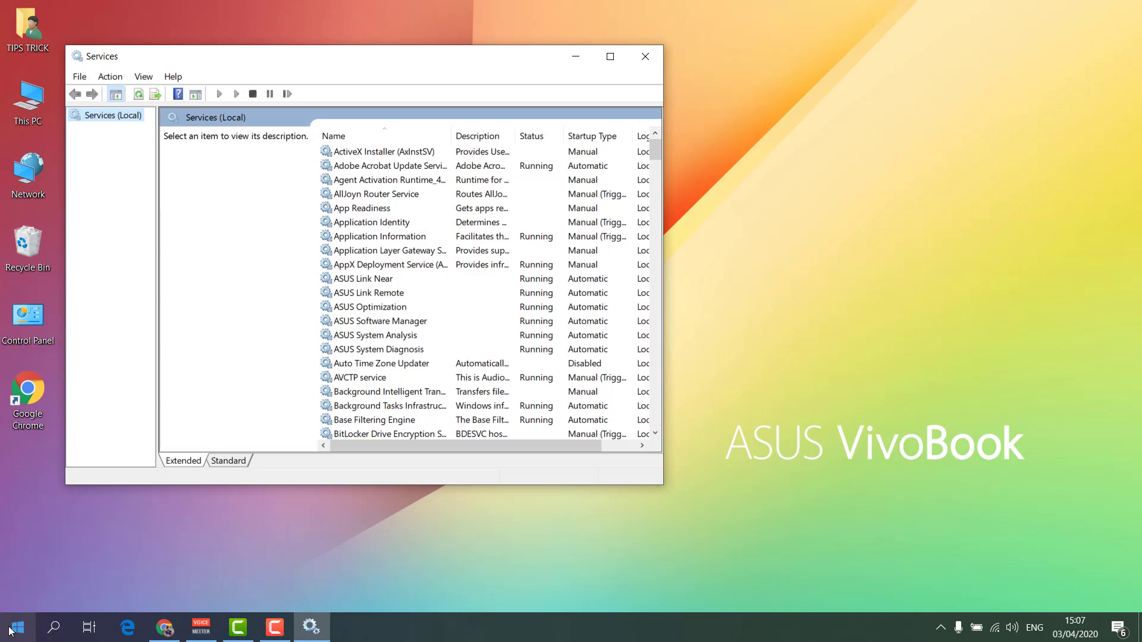
- Enlarge the Services window and select the Windows Audio service among the W entries
click(409, 335)
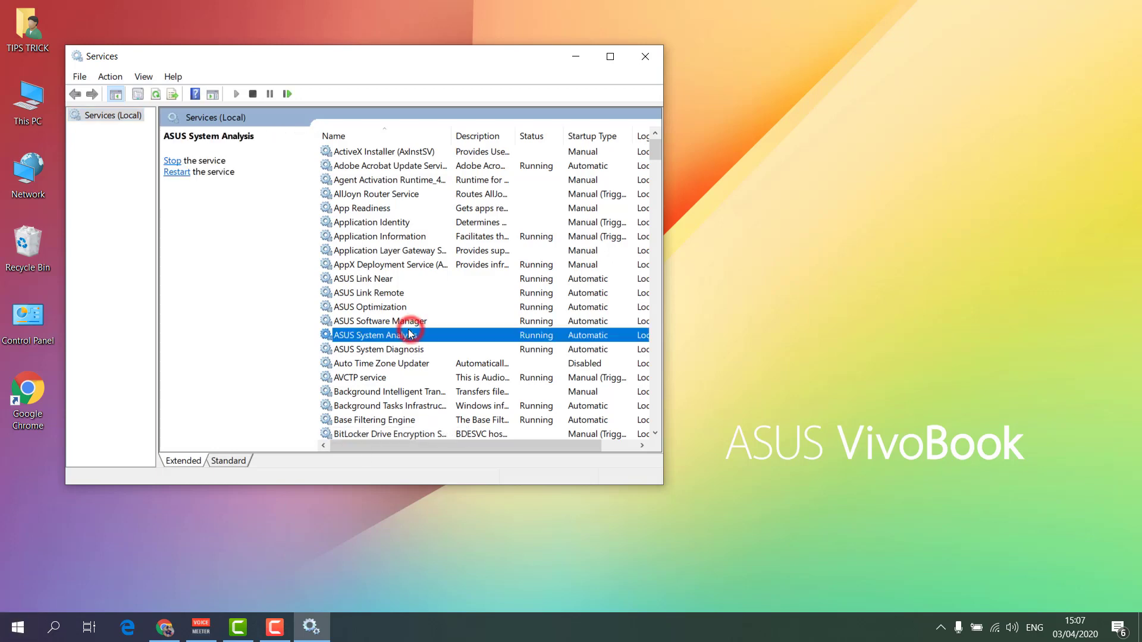
key(w)
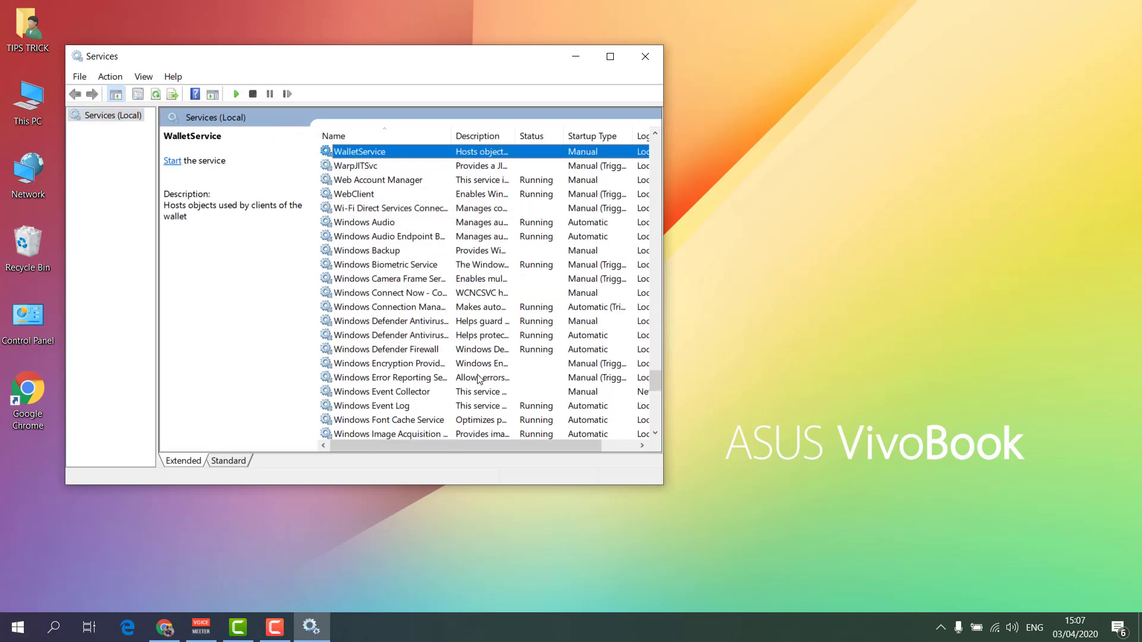
drag(659, 483, 815, 540)
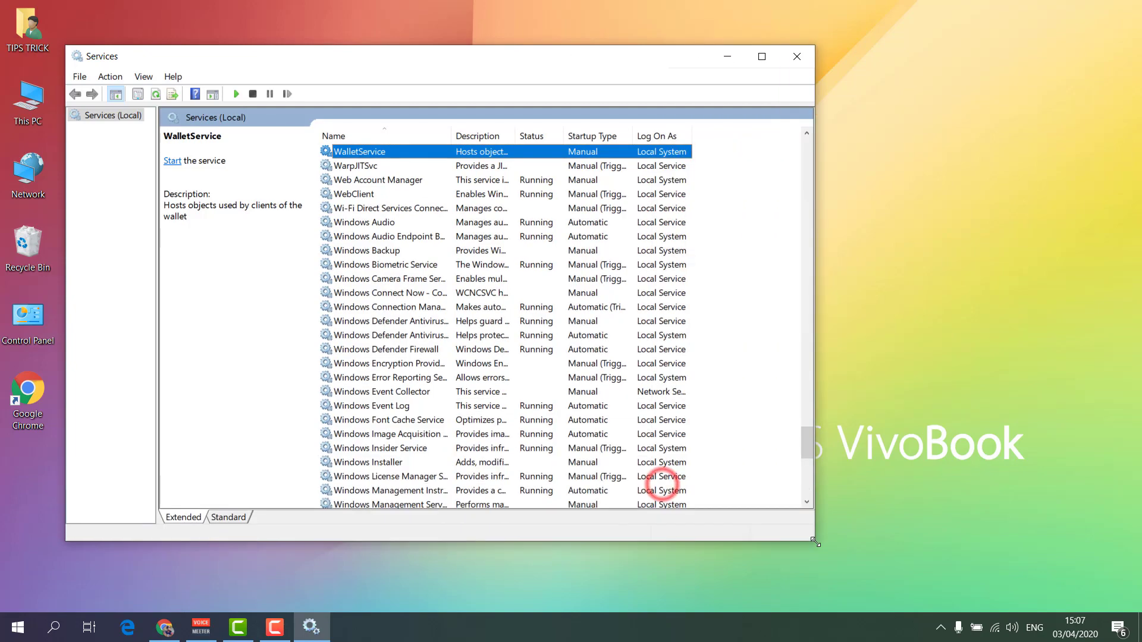
click(379, 227)
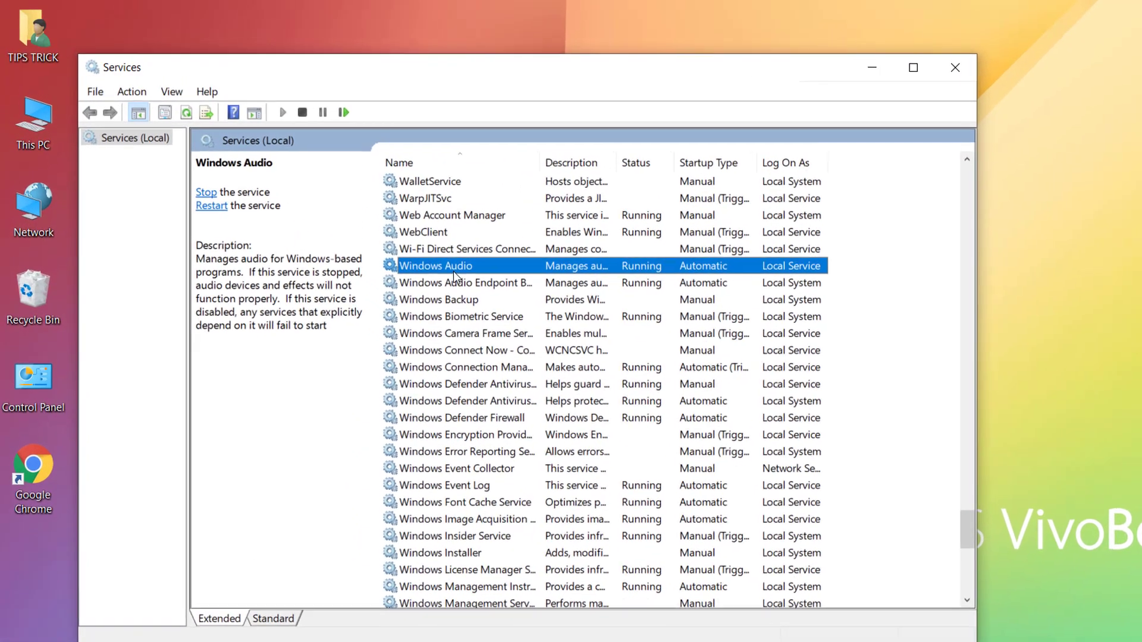
double_click(455, 270)
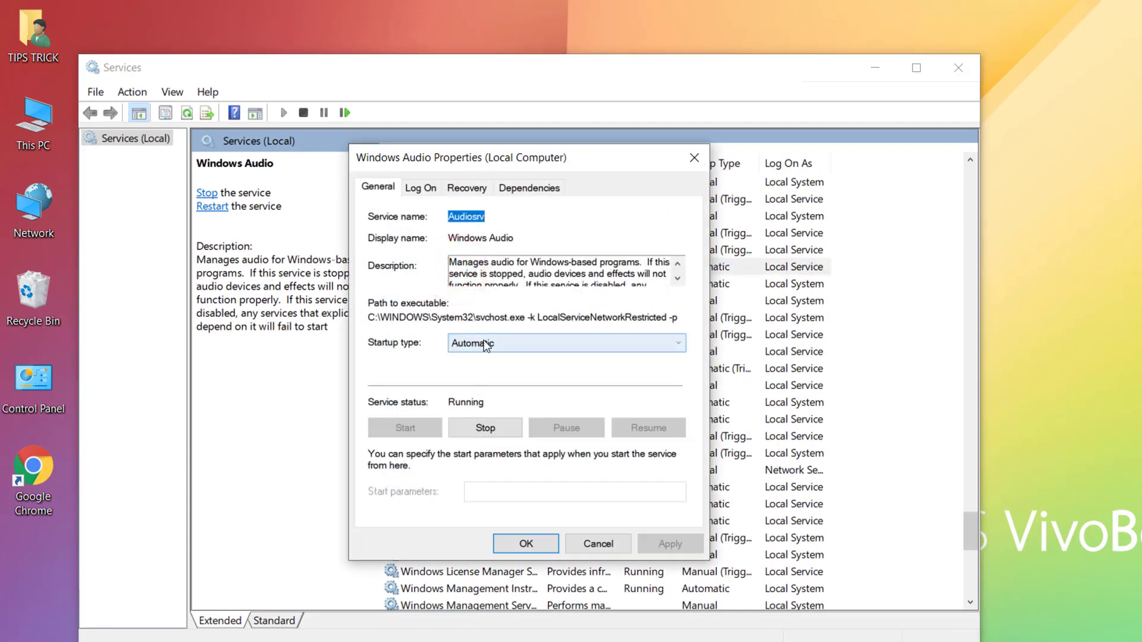
click(483, 341)
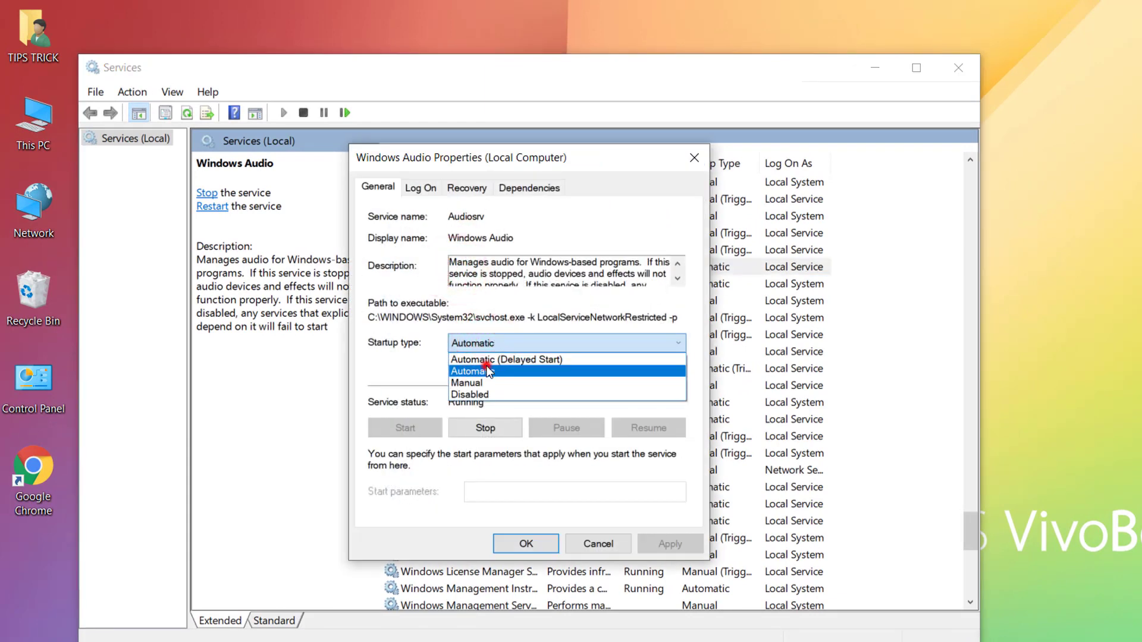
click(488, 368)
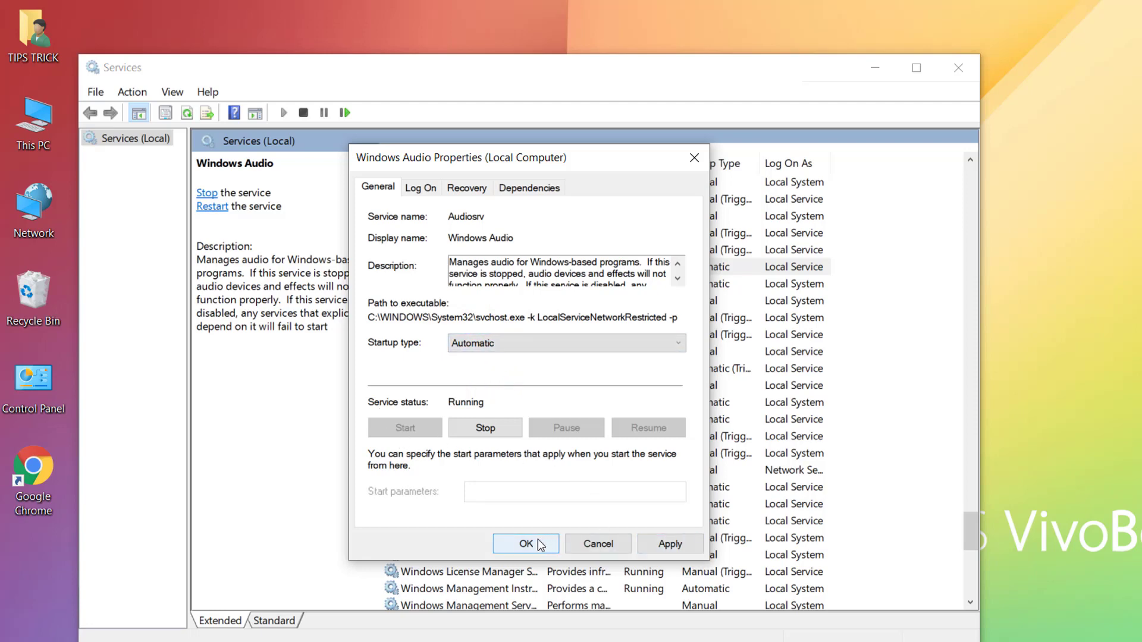
click(592, 545)
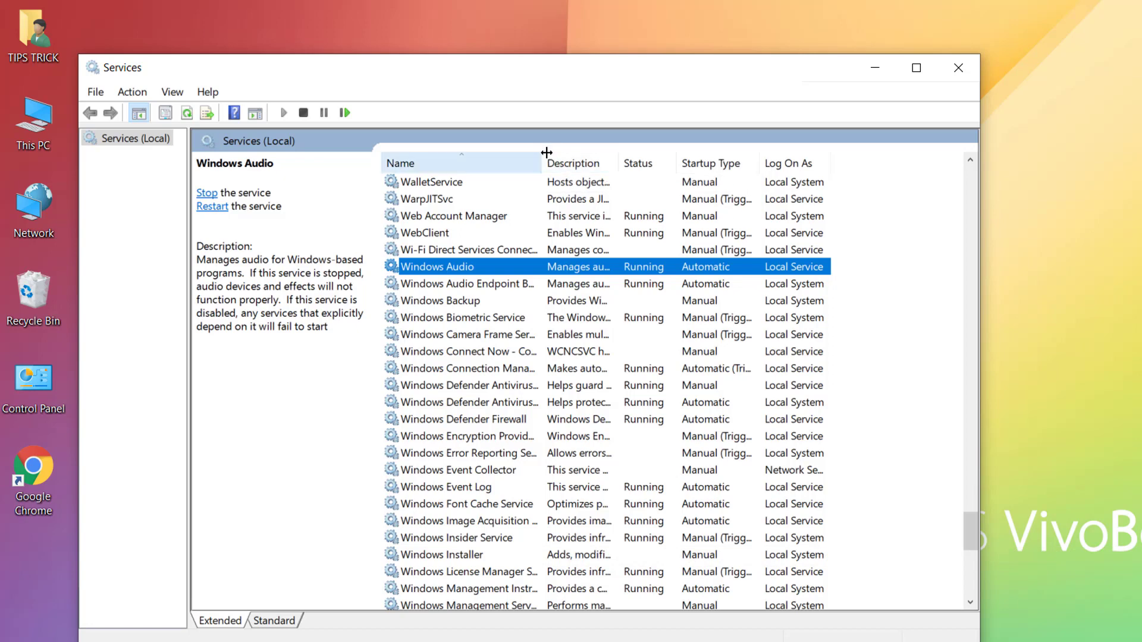
- Widen the Name column and check Windows Audio Endpoint Builder's properties without changes
drag(542, 155, 623, 160)
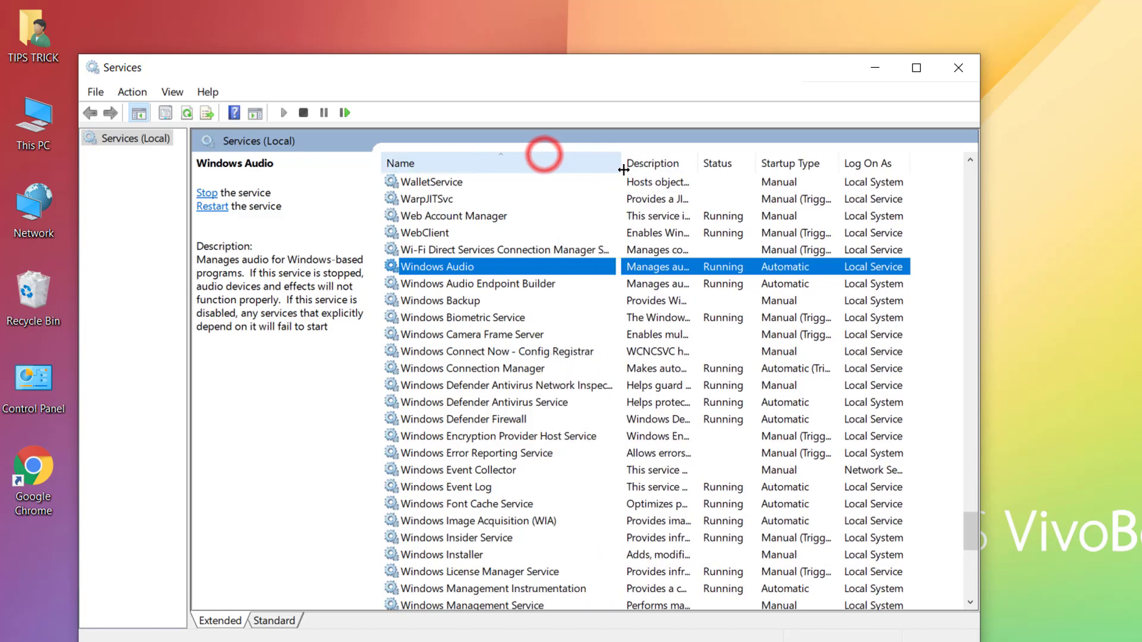
click(509, 284)
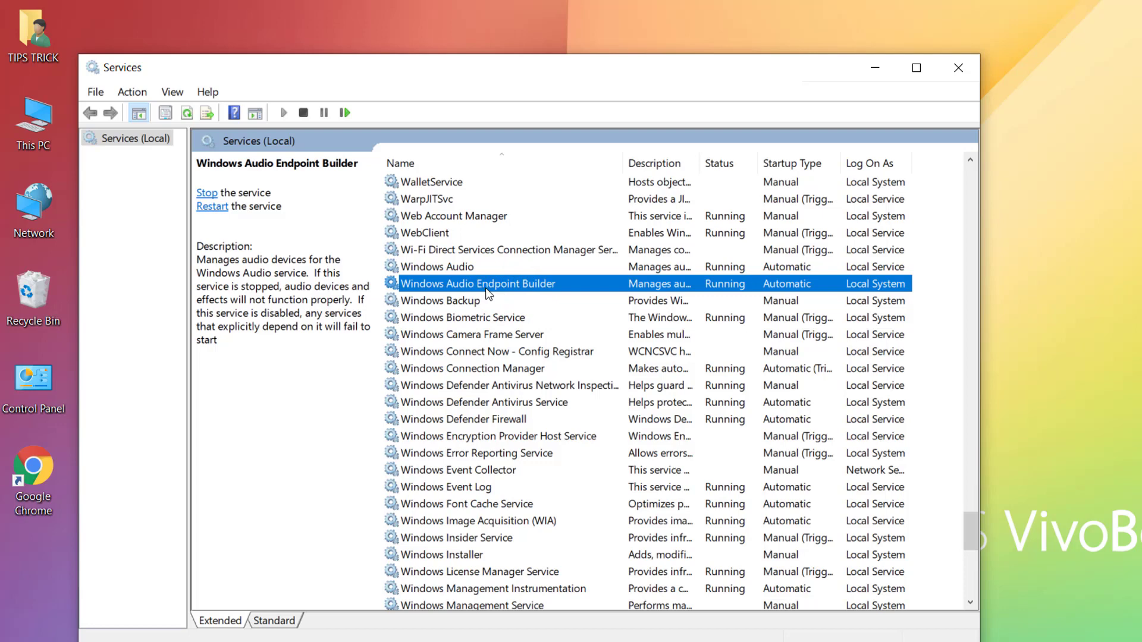
double_click(484, 288)
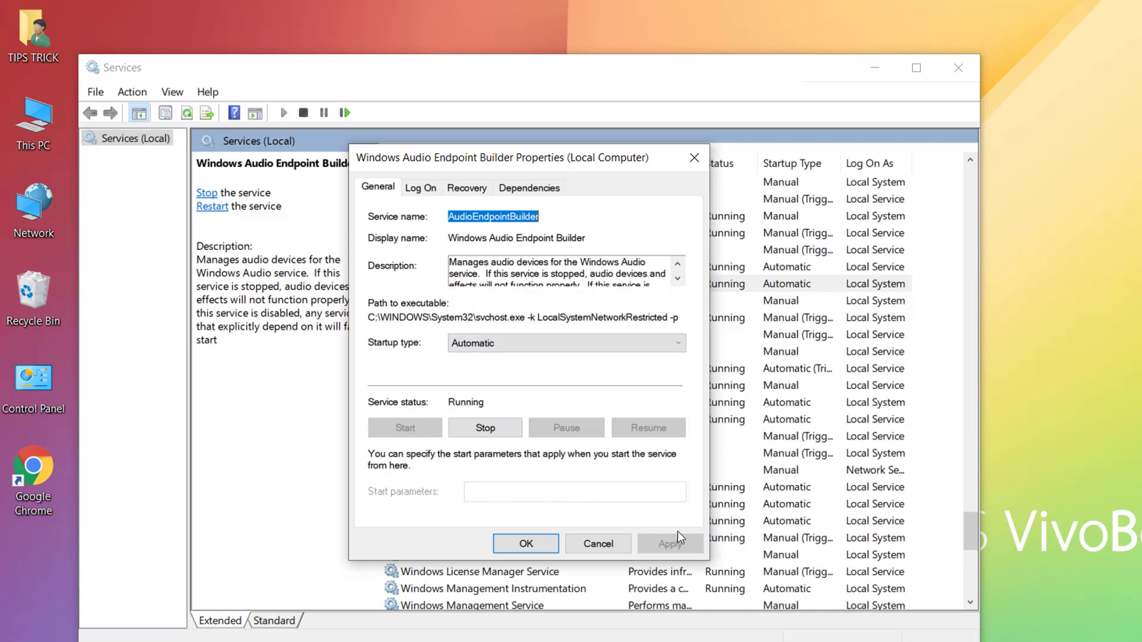
click(587, 544)
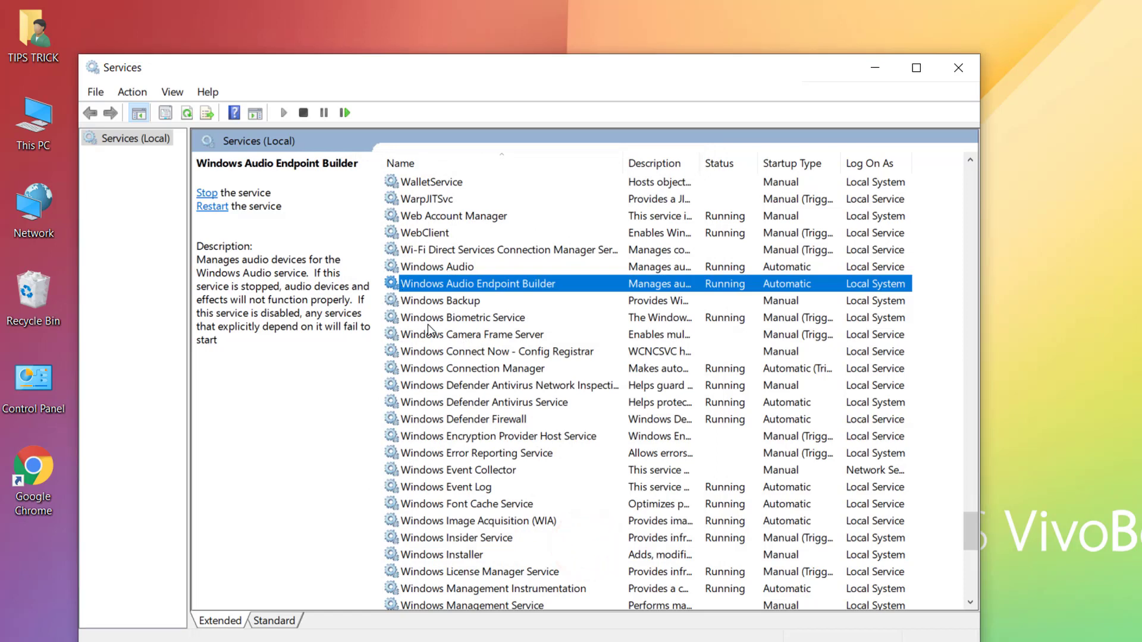
- Open the DCOM Server Process Launcher properties from the D services
click(433, 333)
key(d)
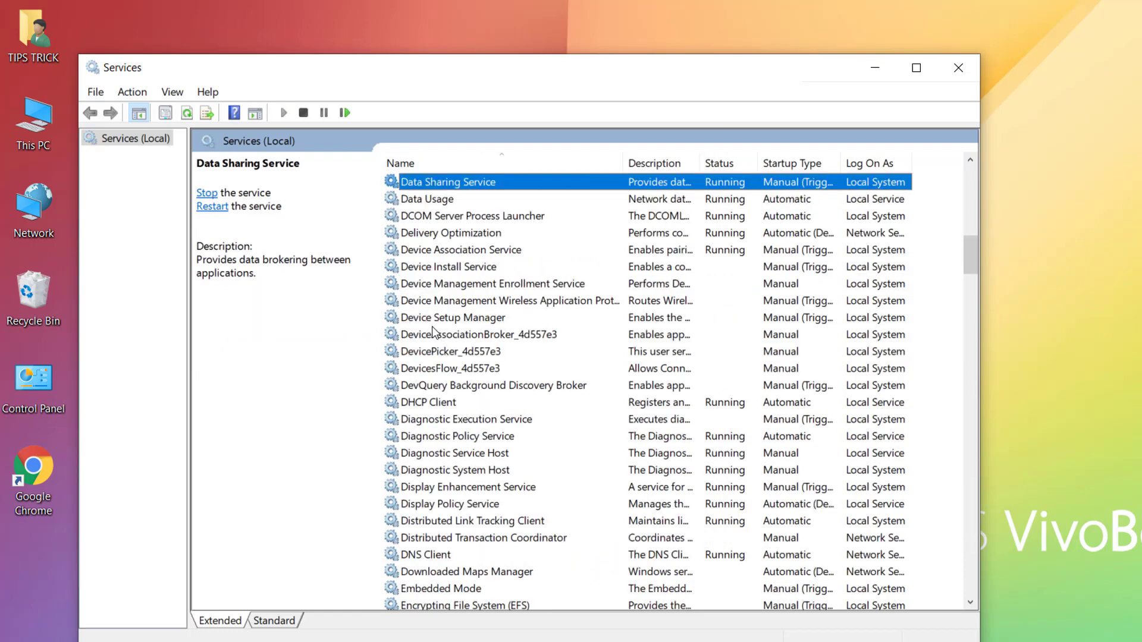
double_click(479, 217)
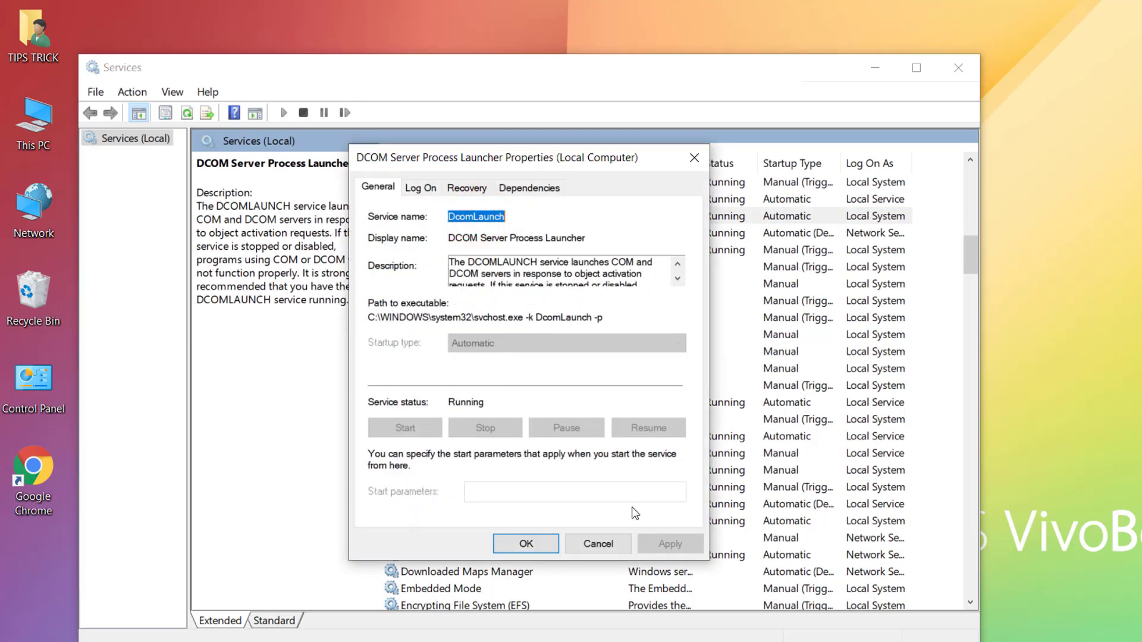
- Close the DCOM properties, then check RPC Endpoint Mapper shows Running with Automatic startup
click(599, 544)
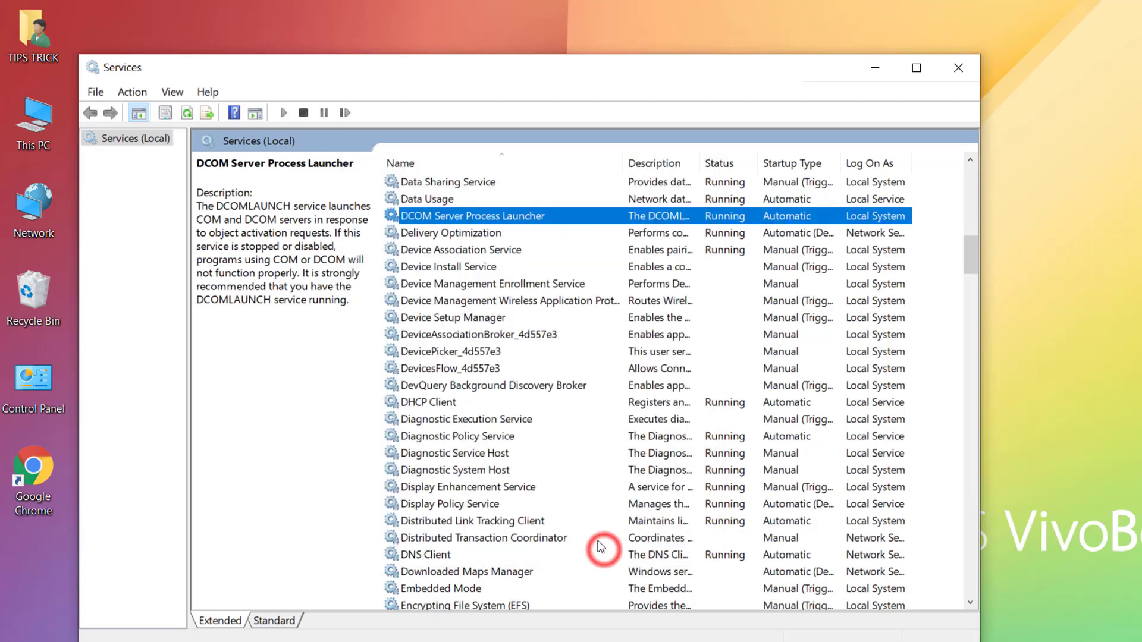
click(527, 306)
key(r)
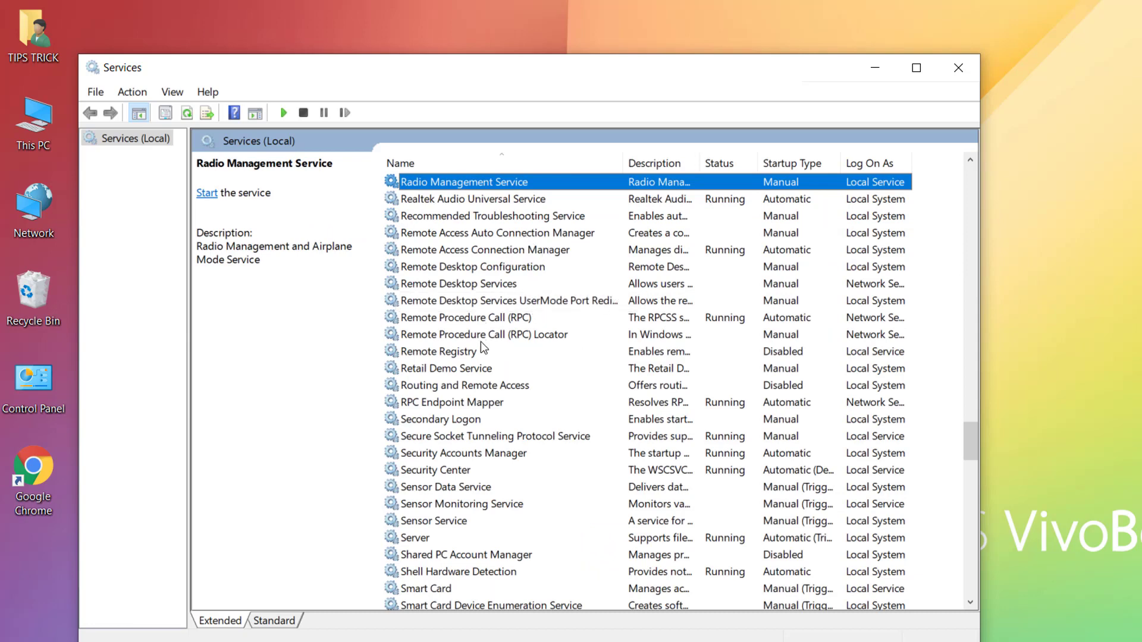
click(465, 403)
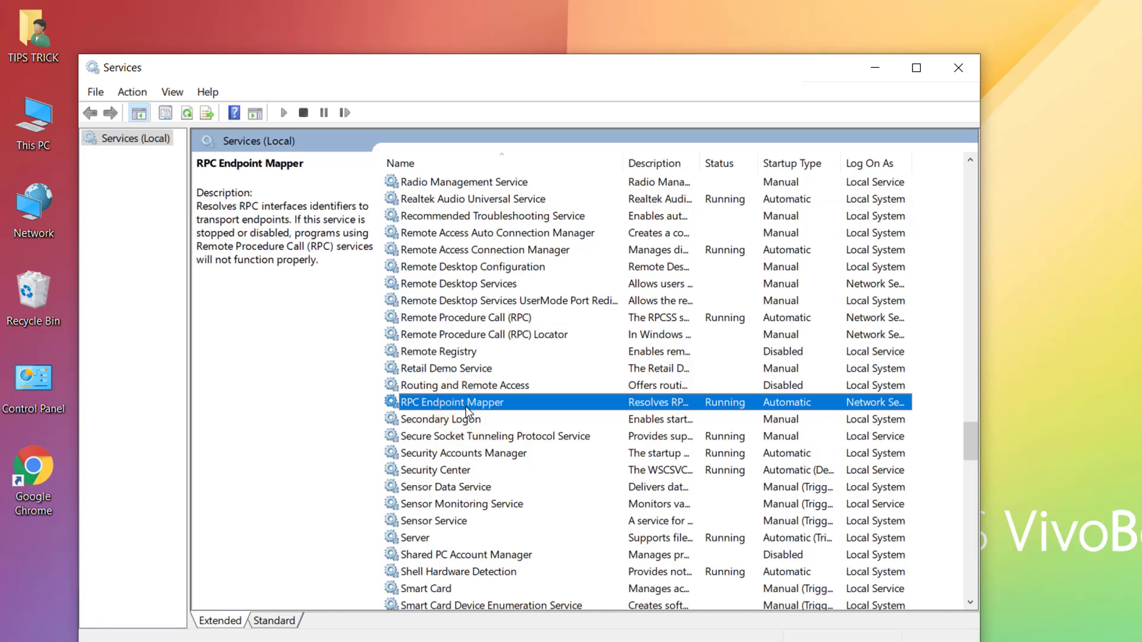
double_click(465, 405)
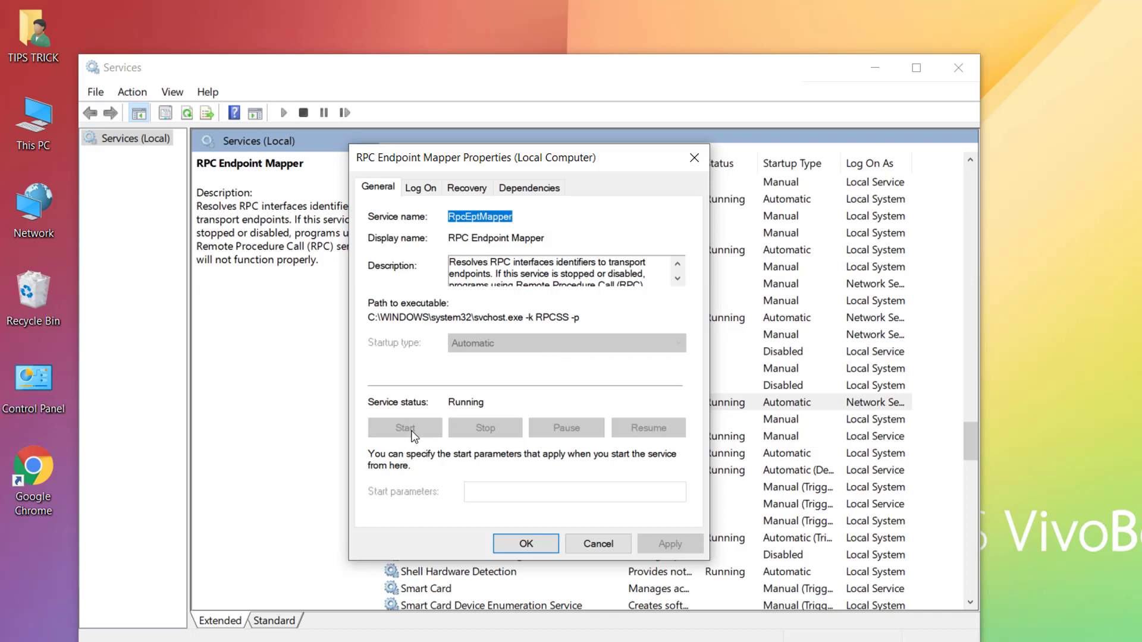
click(586, 549)
click(502, 369)
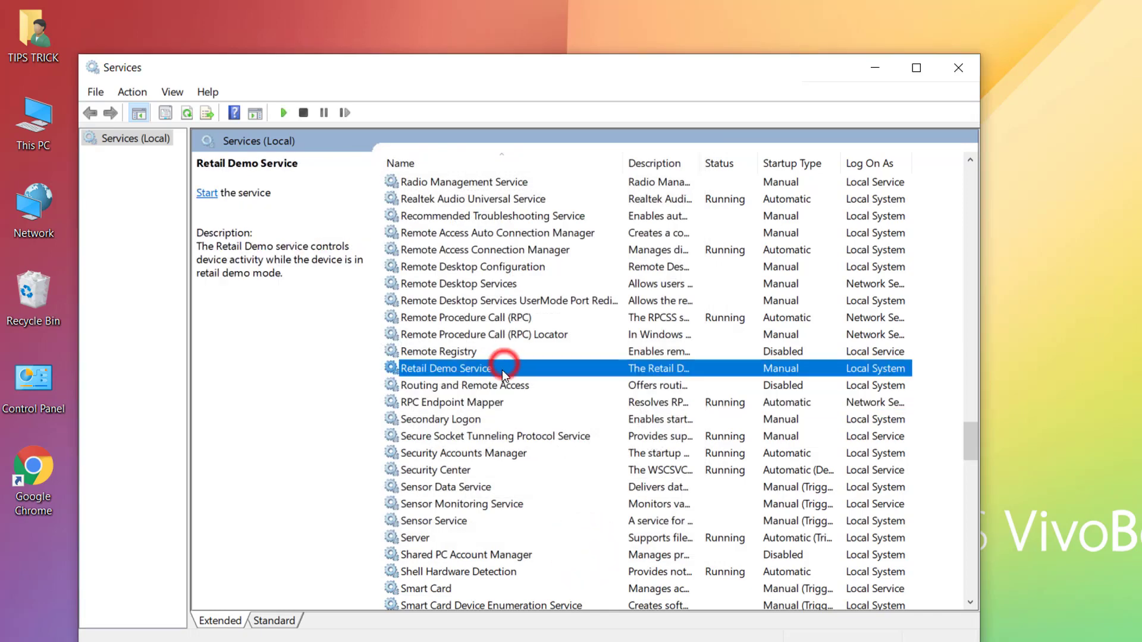
click(489, 317)
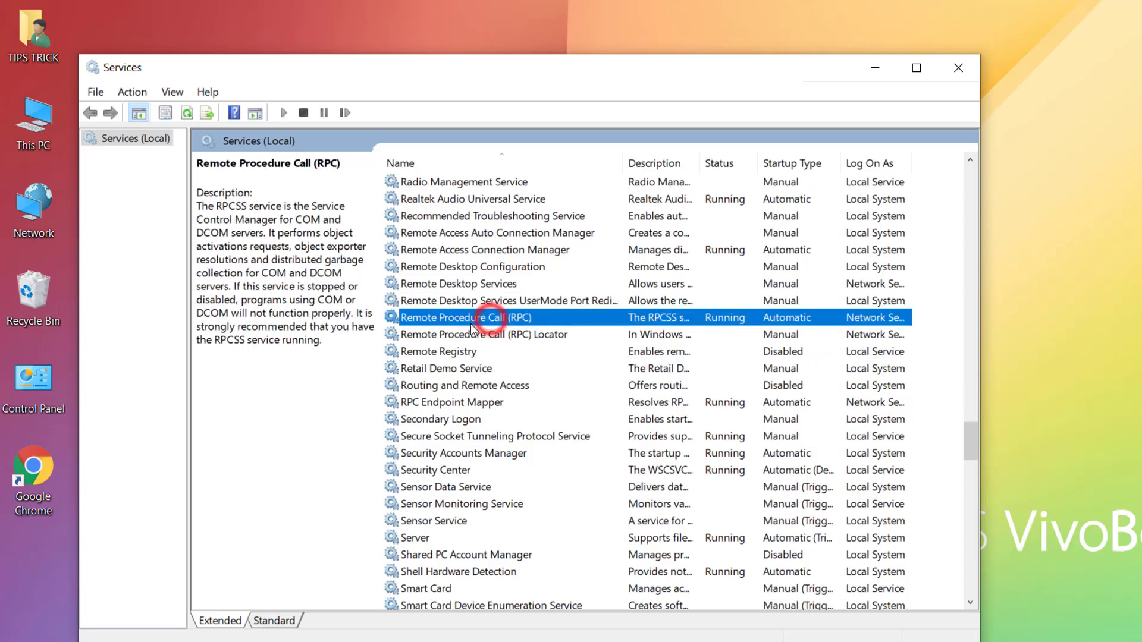
double_click(509, 319)
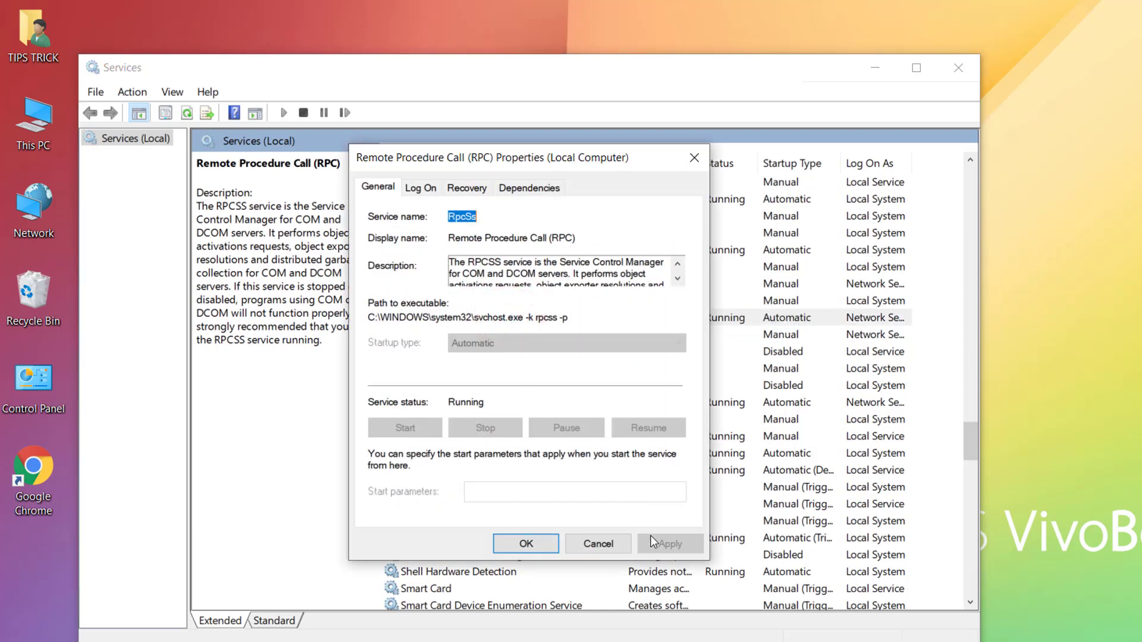
click(585, 544)
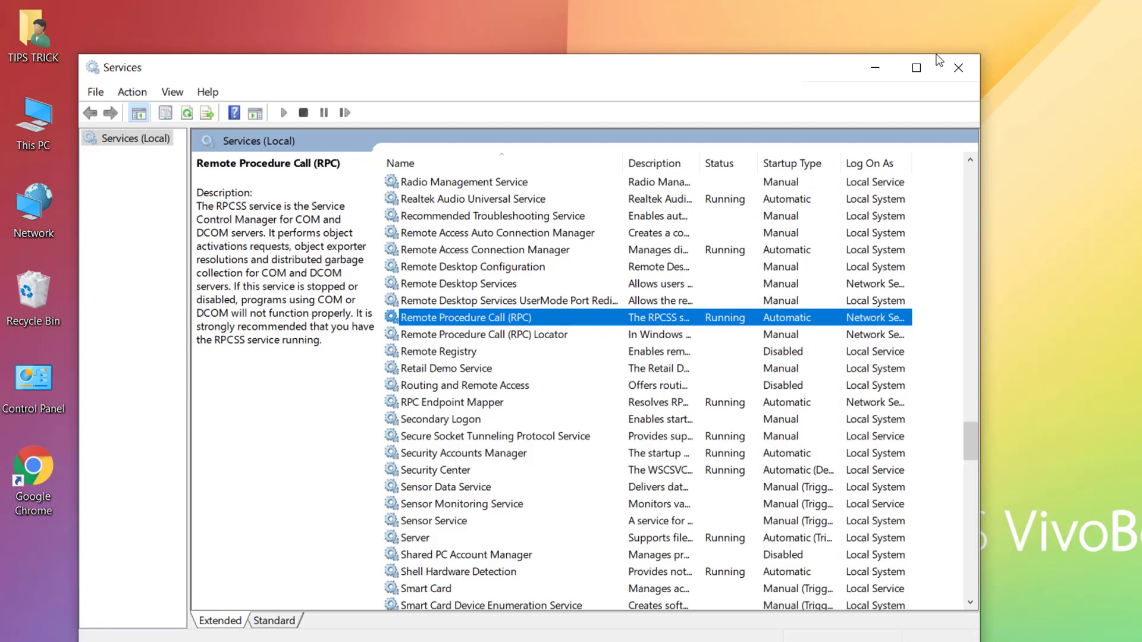
- Close Services, open Computer Management from This PC, and expand Sound, video and game controllers in Device Manager
click(958, 67)
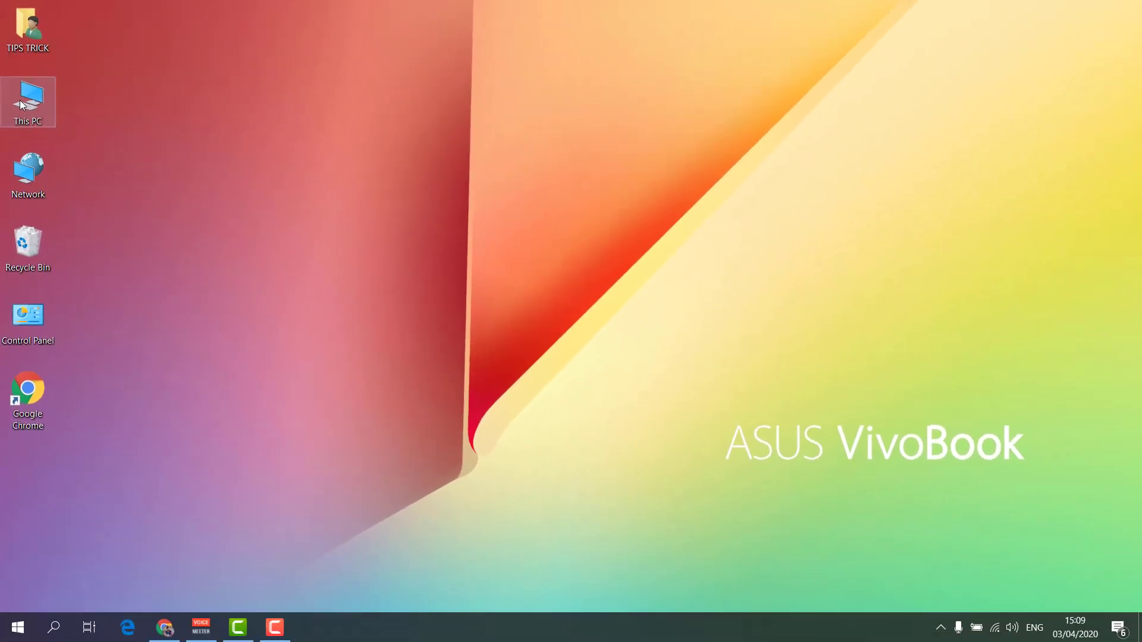
right_click(20, 100)
click(58, 146)
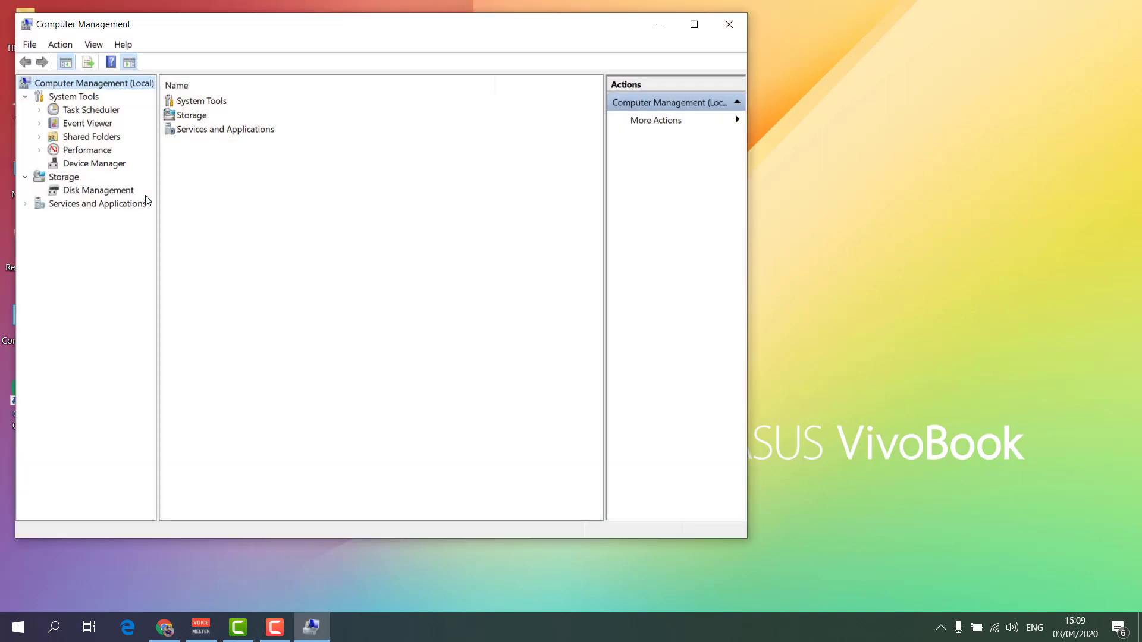
click(102, 165)
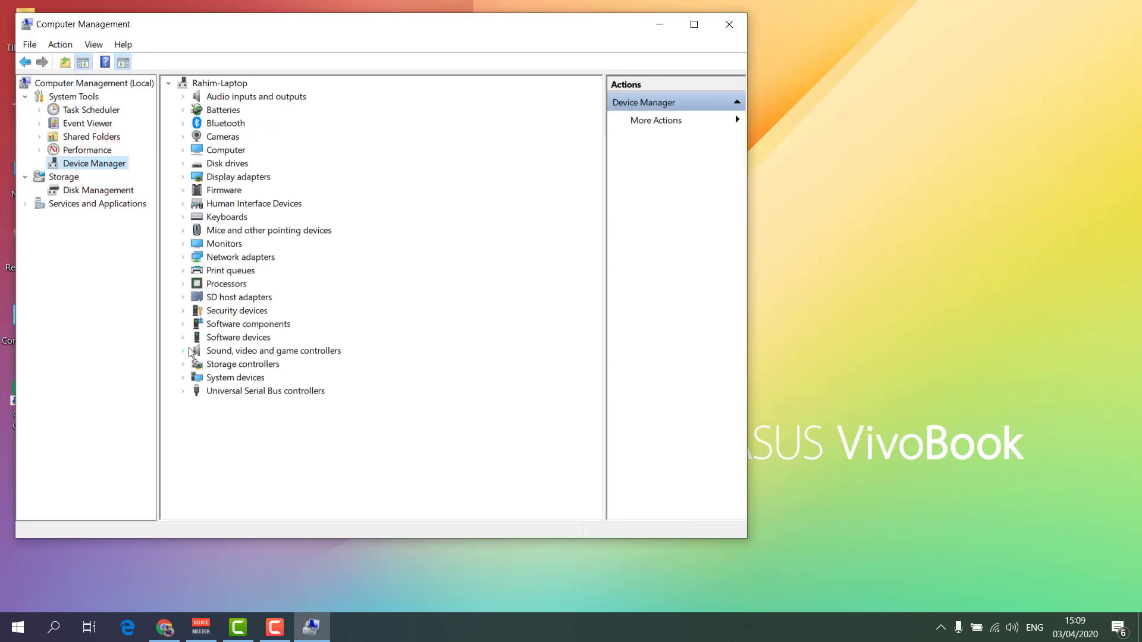
click(183, 351)
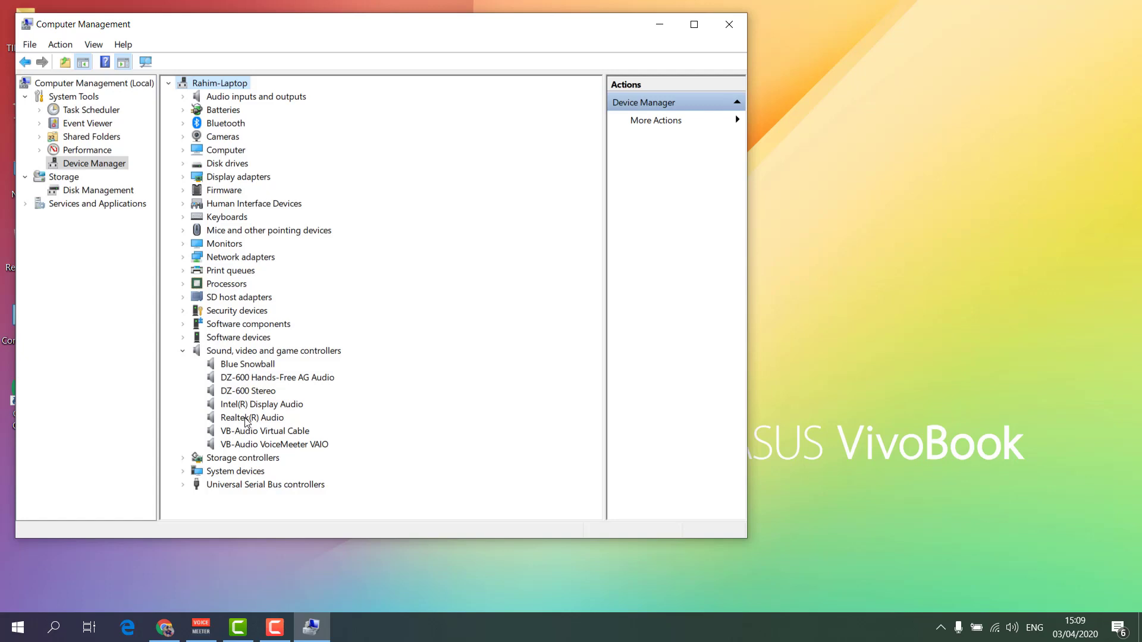
- Browse Realtek(R) Audio's available drivers, select Realtek High Definition Audio 6.0.1.8652, then cancel
right_click(259, 419)
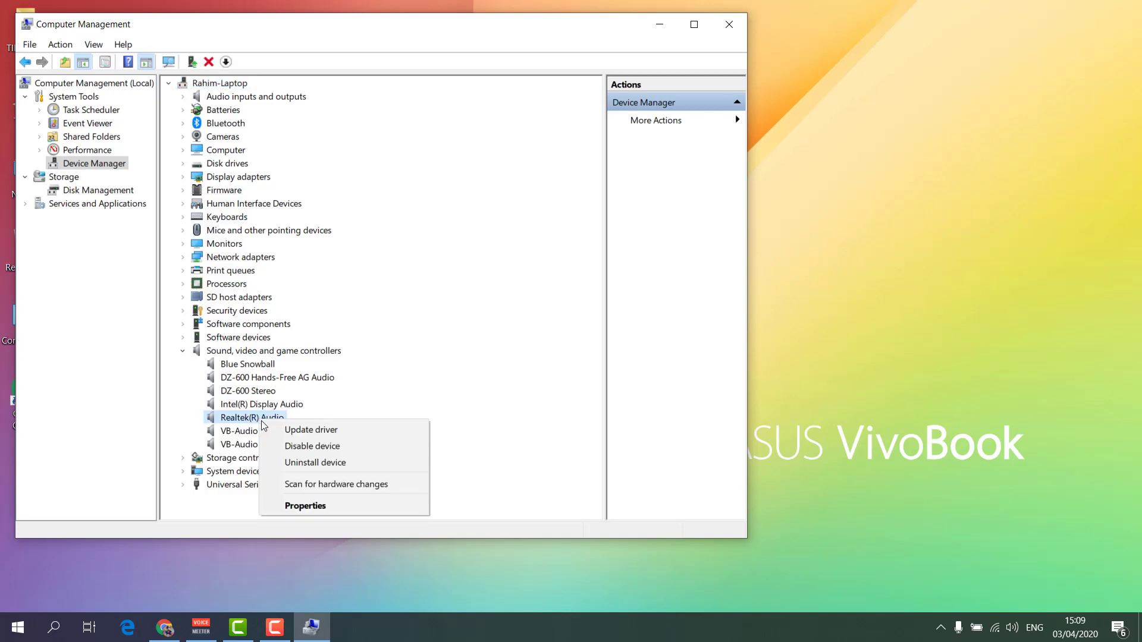
click(316, 430)
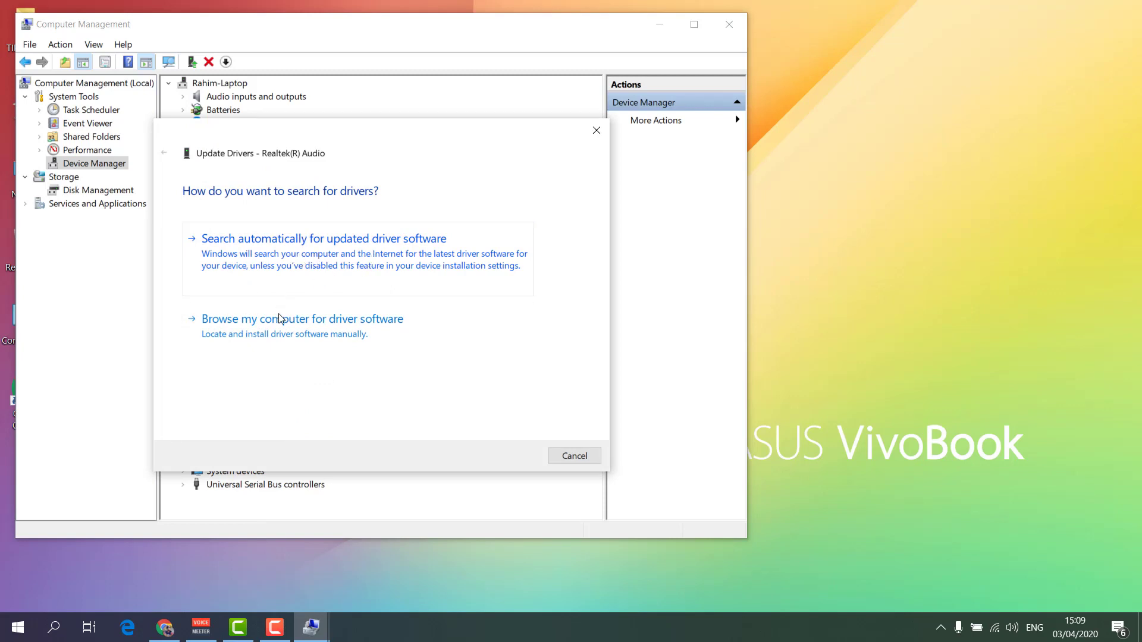
click(274, 335)
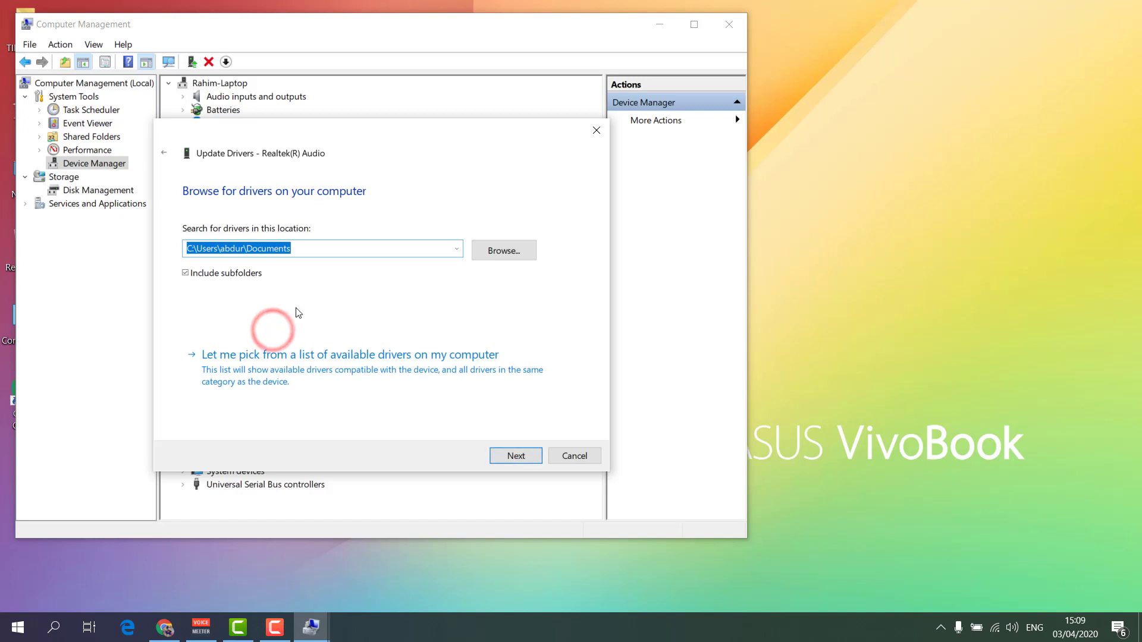
click(327, 360)
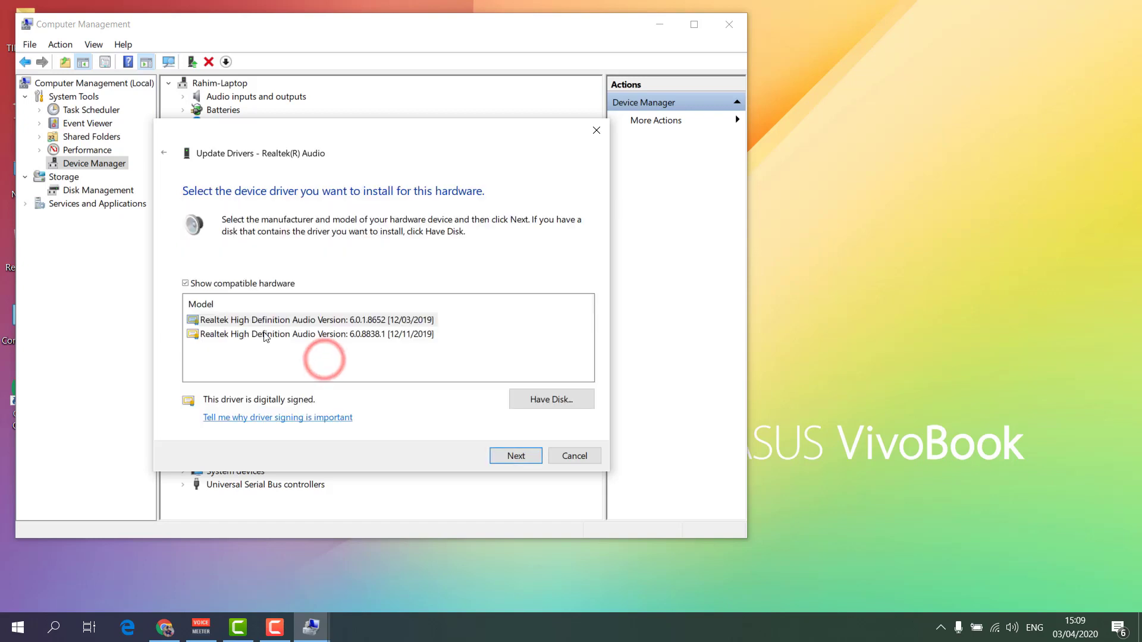
click(282, 319)
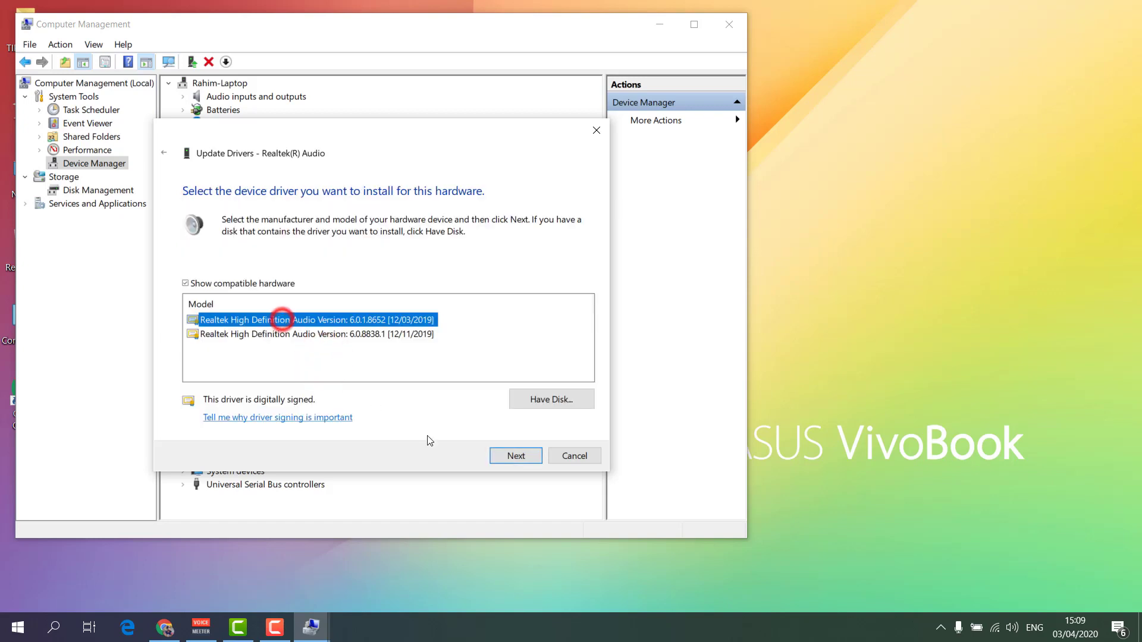
click(572, 458)
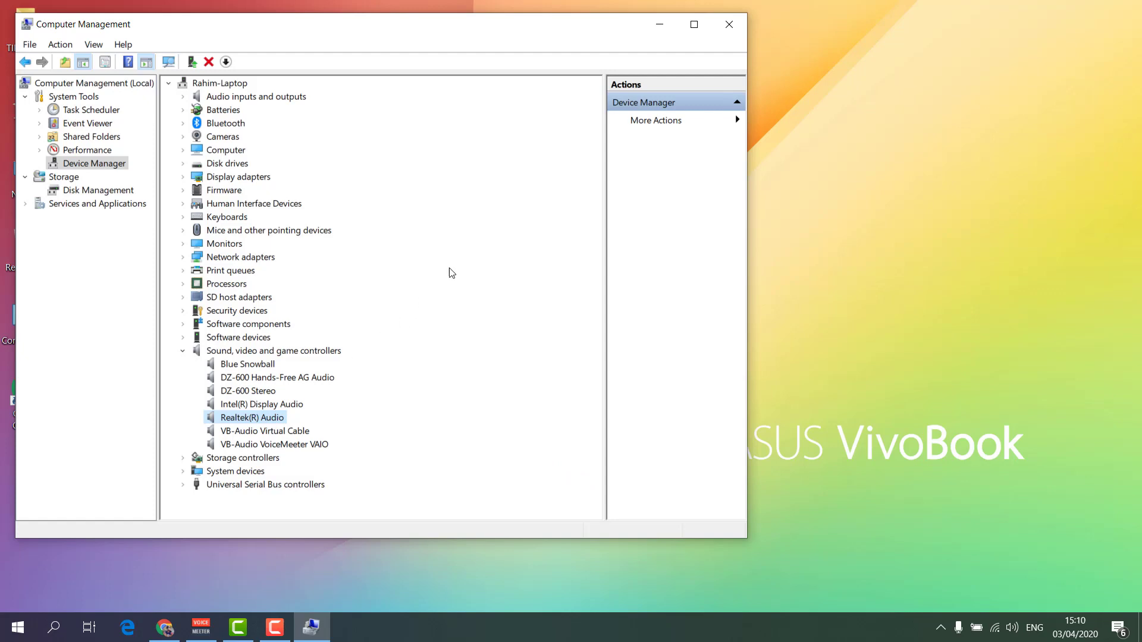
- Close Computer Management and open the Troubleshoot settings page by searching 'troubl'
click(727, 24)
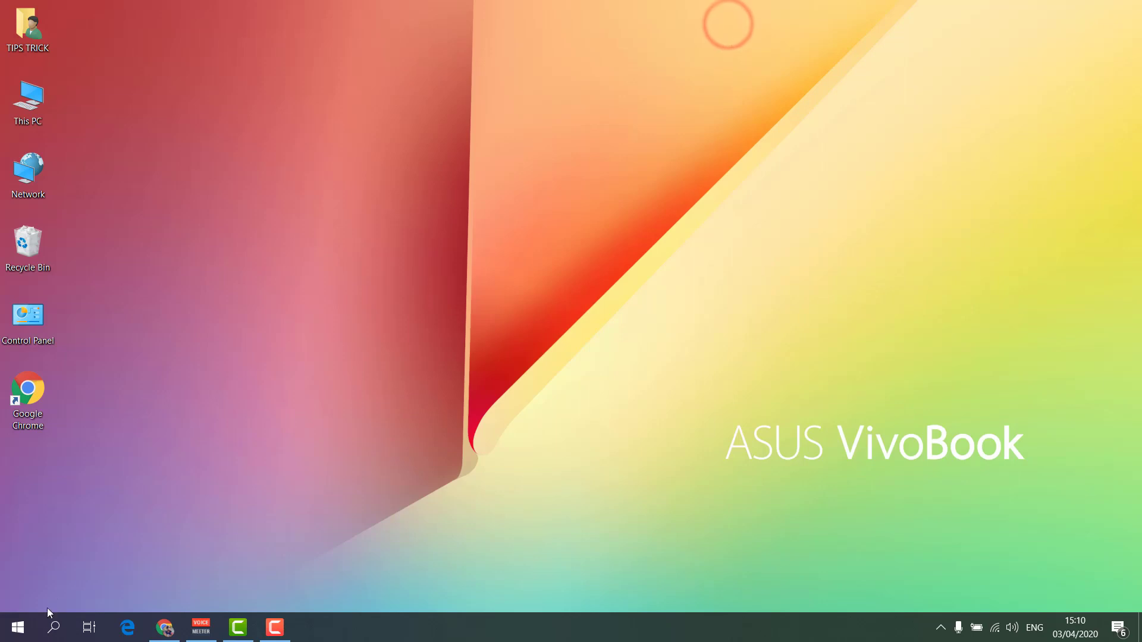
click(51, 628)
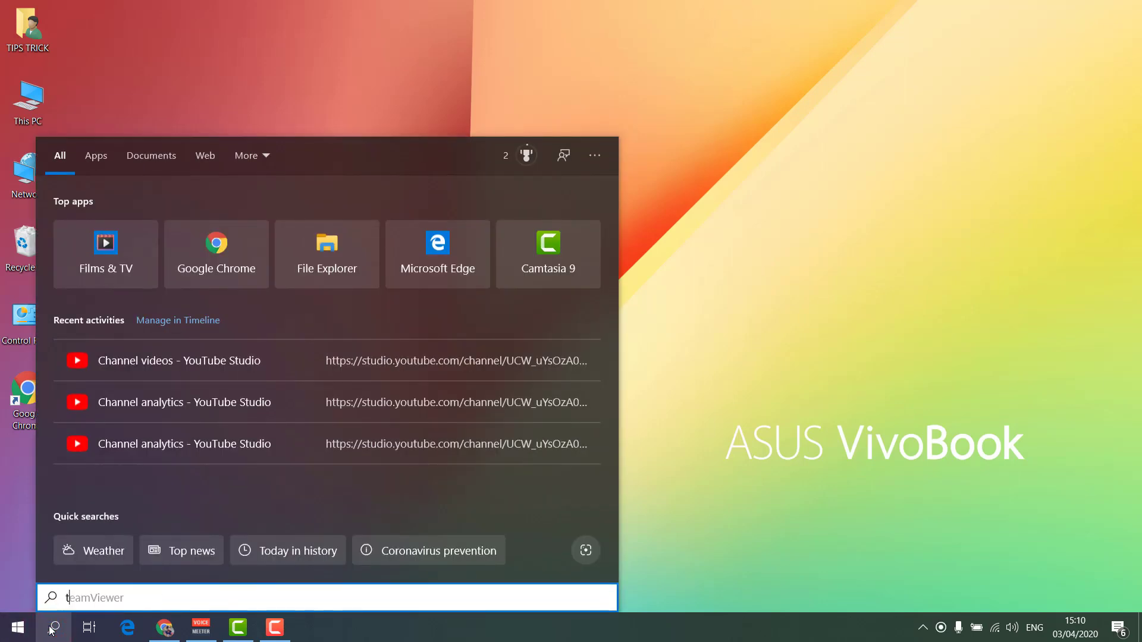
text(troubl)
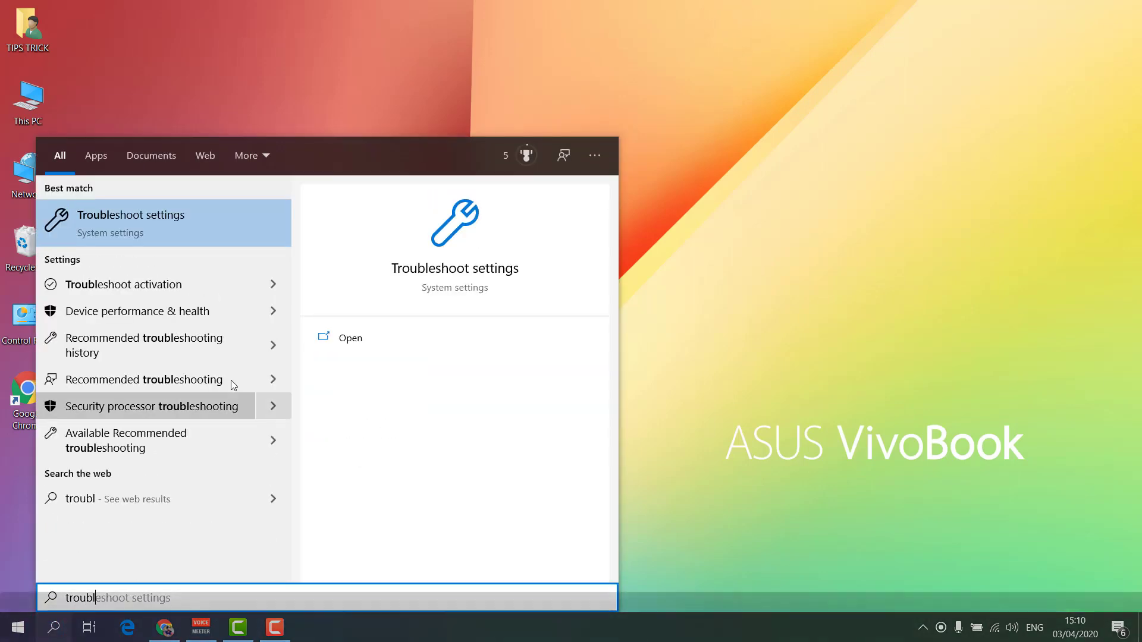
click(201, 232)
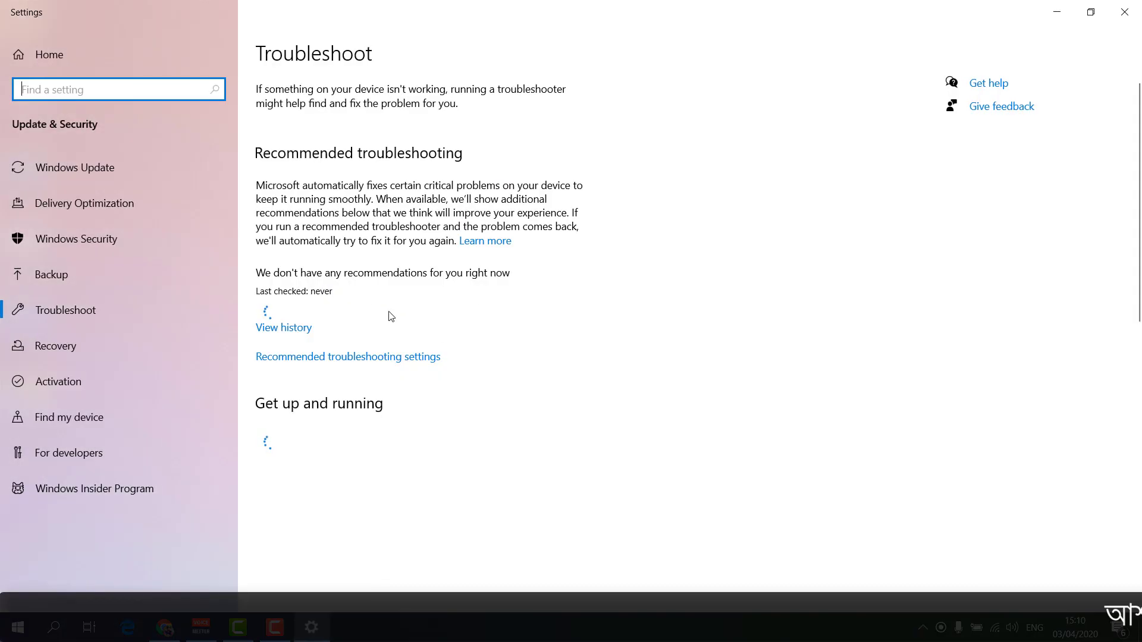
- Run the Playing Audio troubleshooter from the Get up and running section
scroll(519, 321, down, 3)
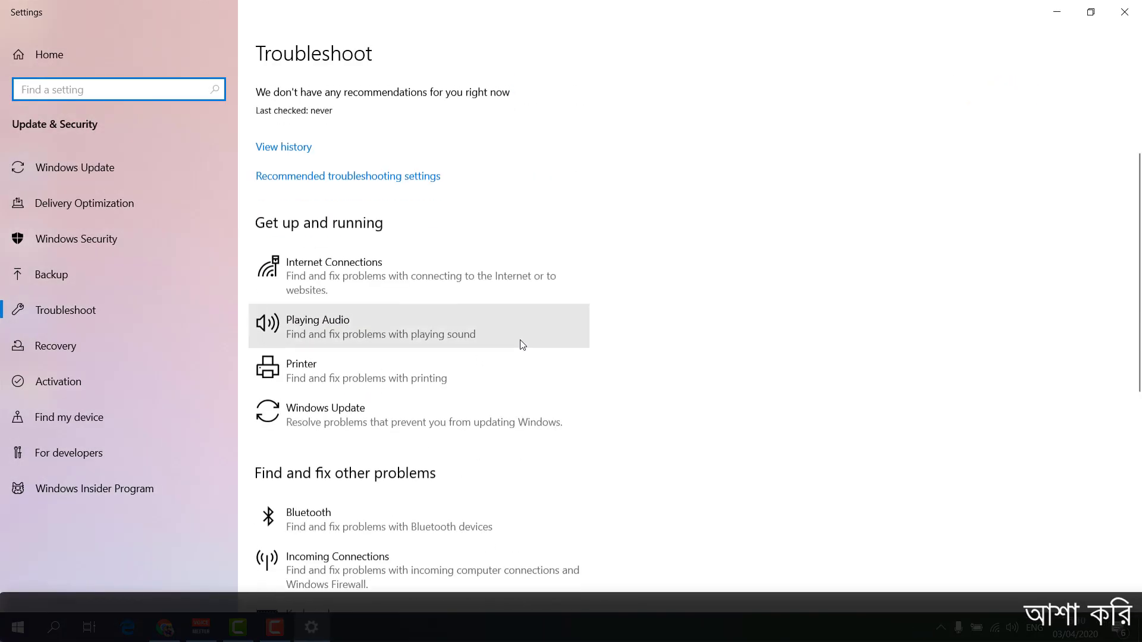
click(380, 326)
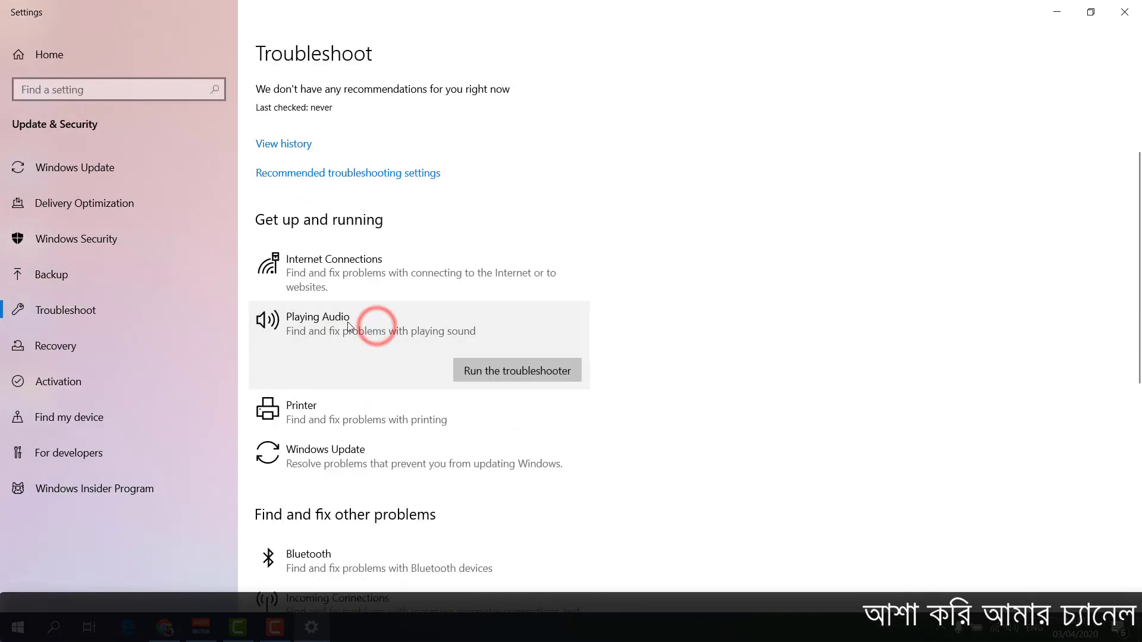
click(534, 374)
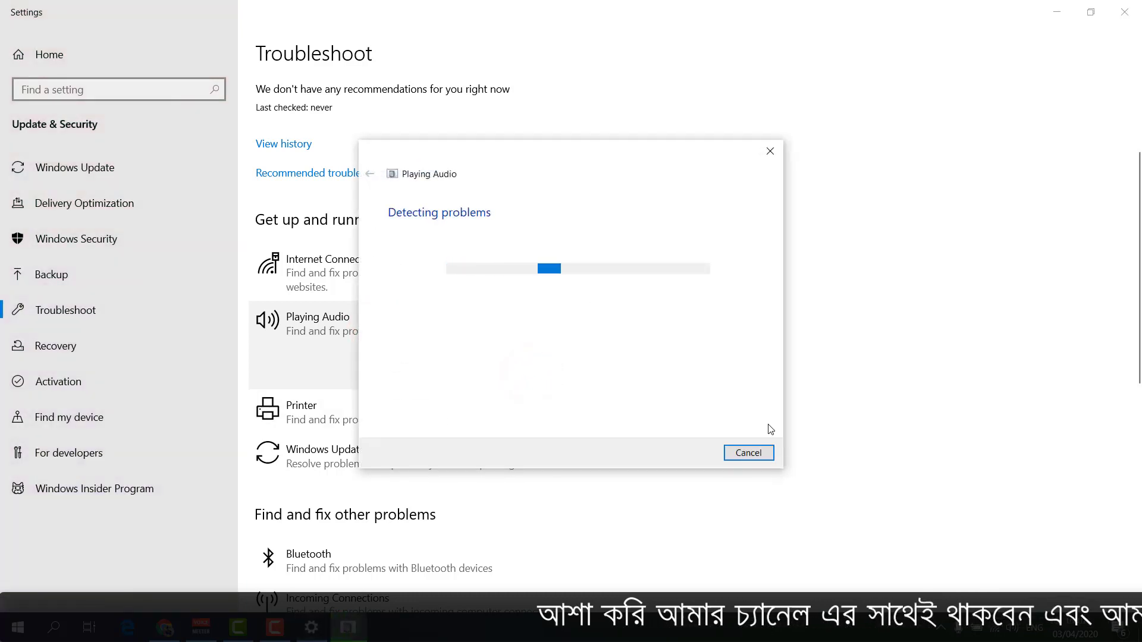